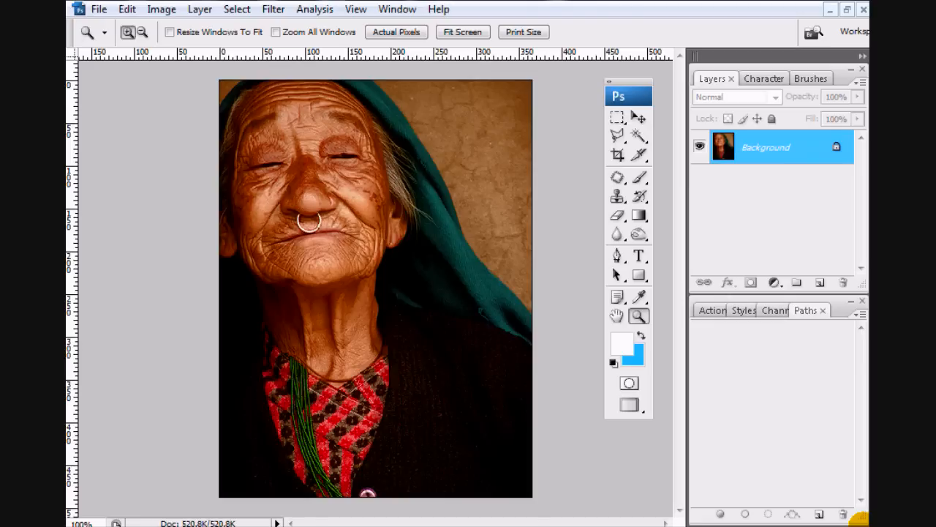
Duplicate the Background layer and add a new empty layer above the copy.
{"action": "key", "text": "ctrl+j"}
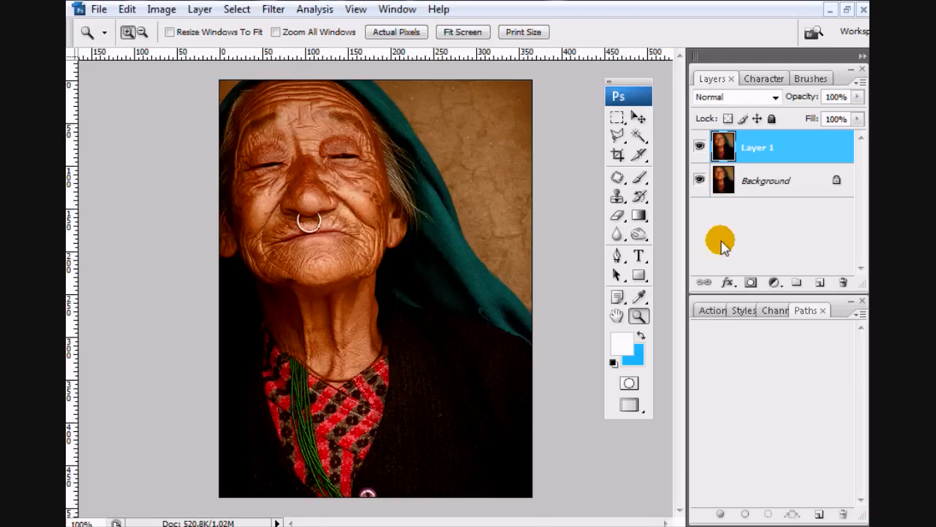
{"action": "left_click", "coordinate": [739, 150]}
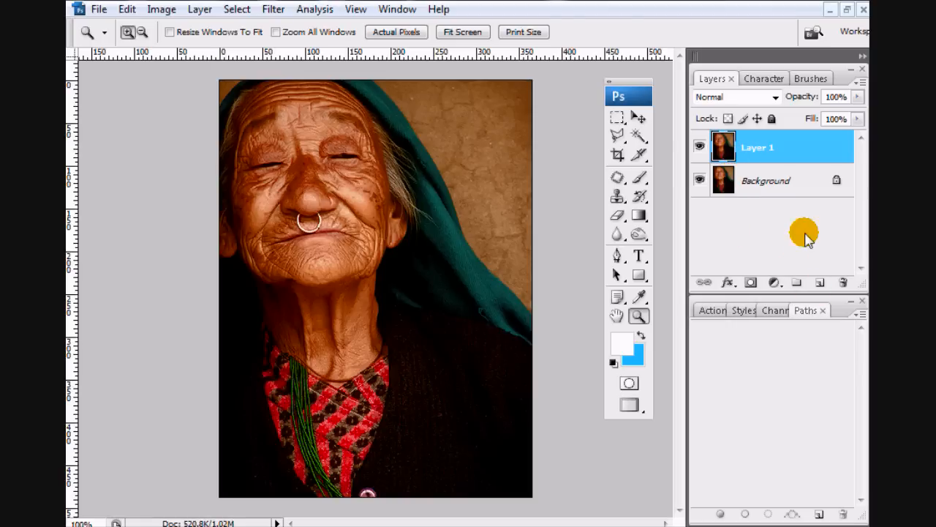
{"action": "left_click", "coordinate": [819, 284]}
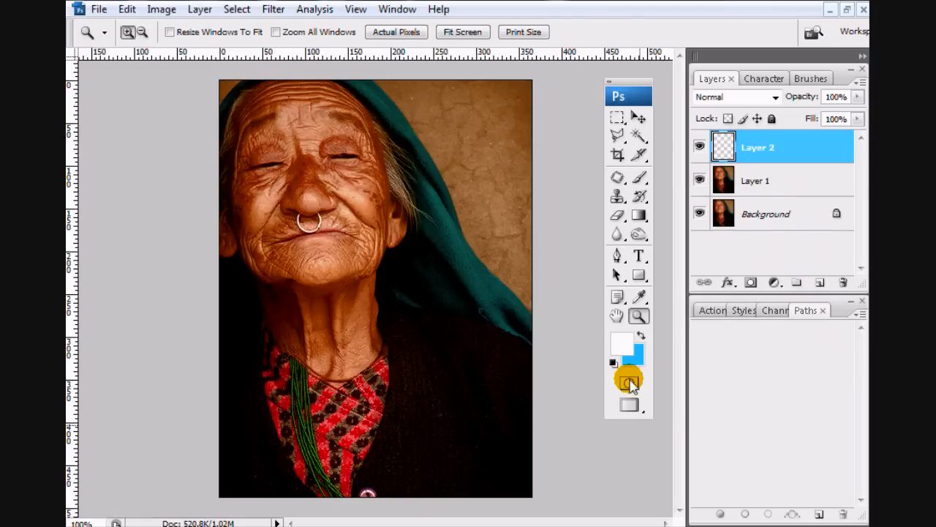
Set up the Brush tool with a 33 px diameter, 0% hardness and 8% flow for painting on the face.
{"action": "left_click_drag", "start_coordinate": [631, 83], "coordinate": [604, 101]}
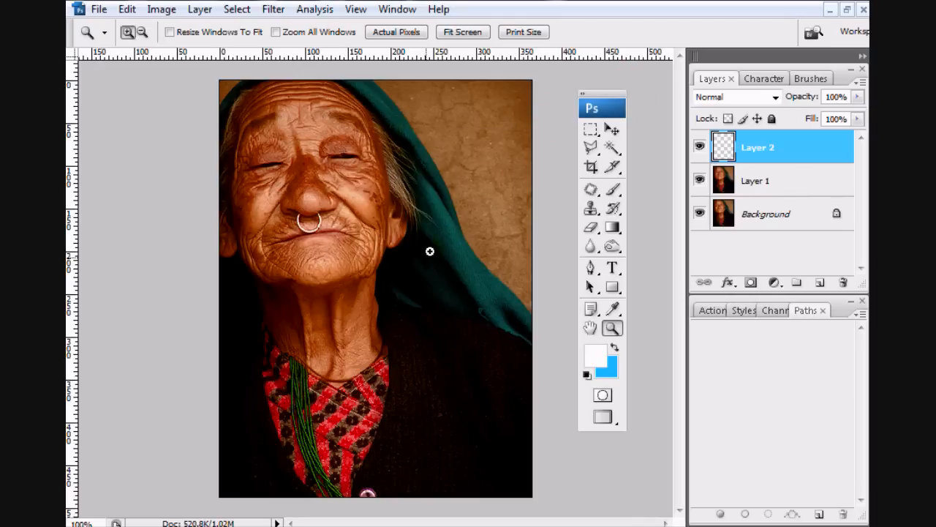
{"action": "left_click_drag", "start_coordinate": [484, 328], "coordinate": [474, 314]}
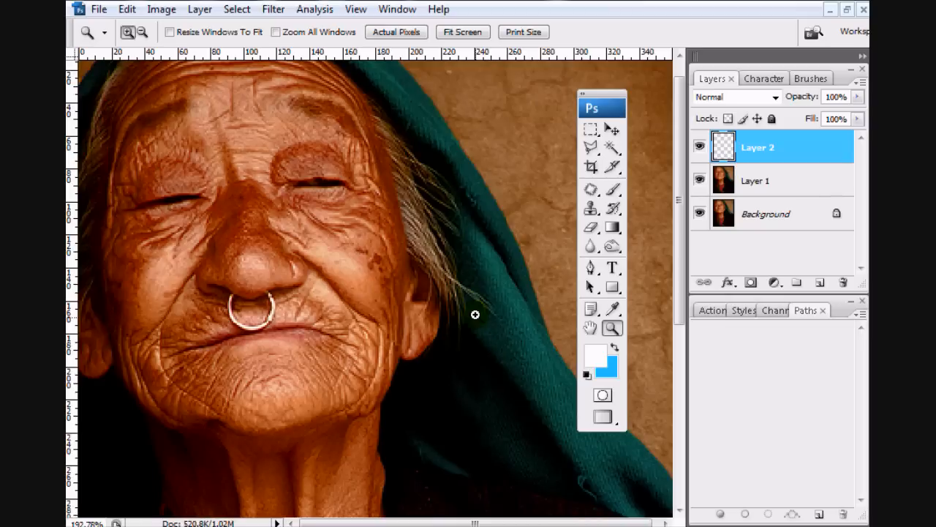
{"action": "left_click_drag", "start_coordinate": [267, 231], "coordinate": [407, 297]}
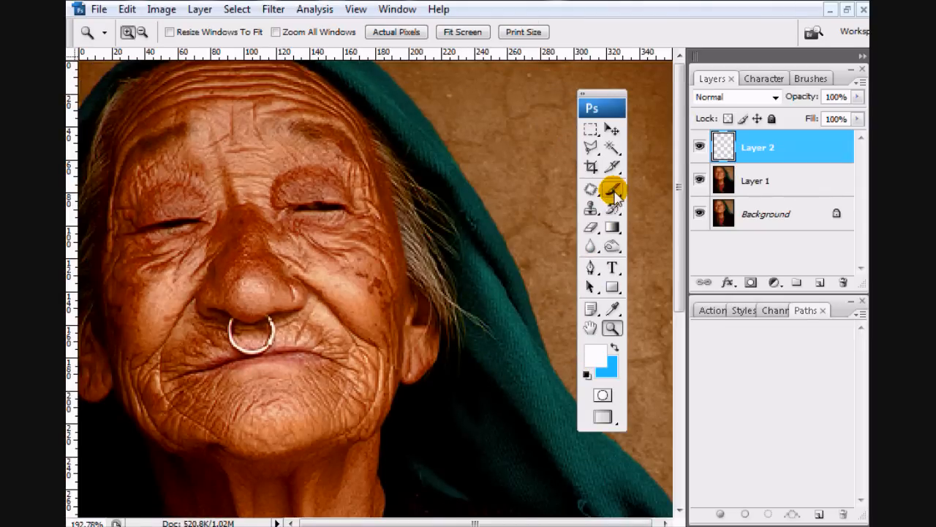
{"action": "left_click", "coordinate": [613, 191]}
{"action": "left_click", "coordinate": [177, 36]}
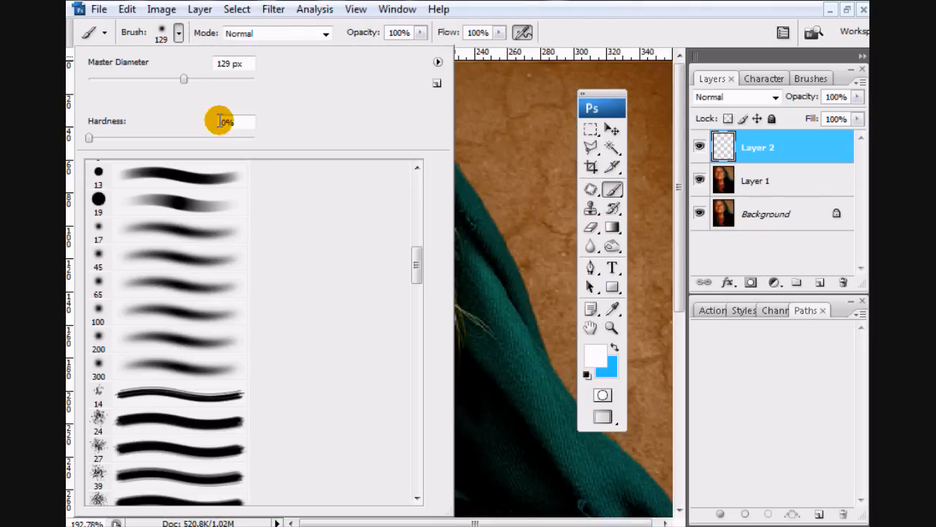
{"action": "left_click_drag", "start_coordinate": [184, 79], "coordinate": [118, 83]}
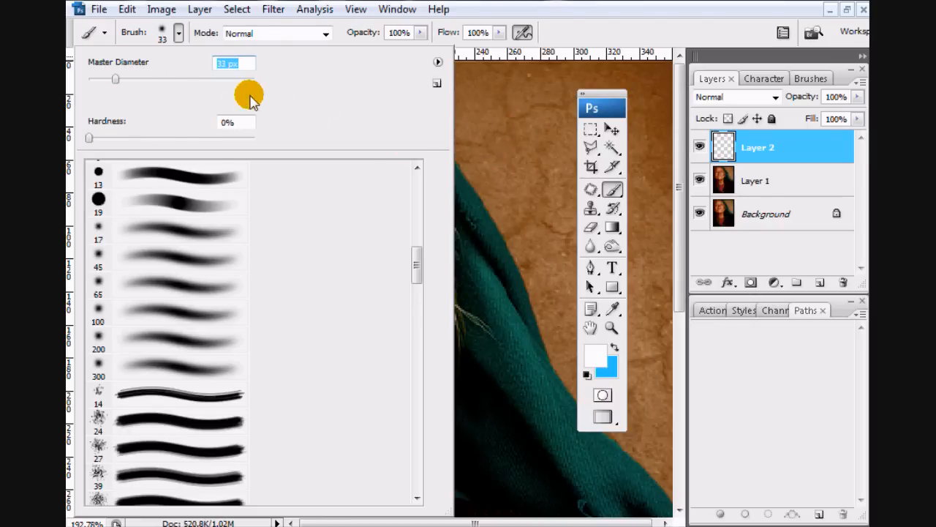
{"action": "left_click", "coordinate": [226, 122]}
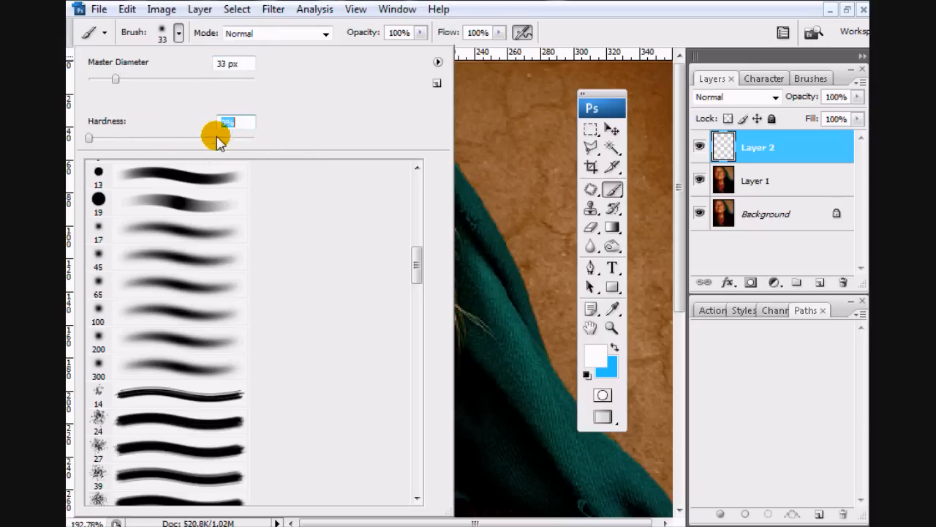
{"action": "left_click", "coordinate": [559, 29]}
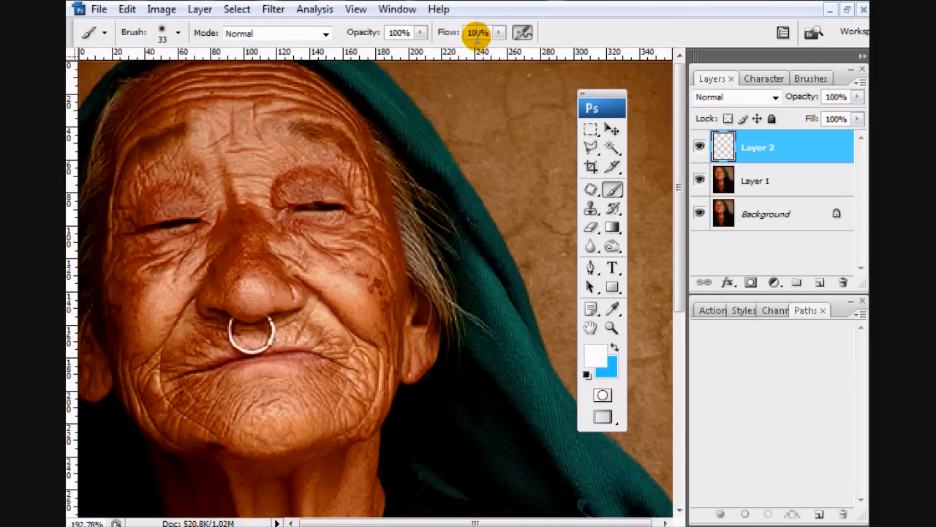
{"action": "left_click_drag", "start_coordinate": [451, 36], "coordinate": [365, 85]}
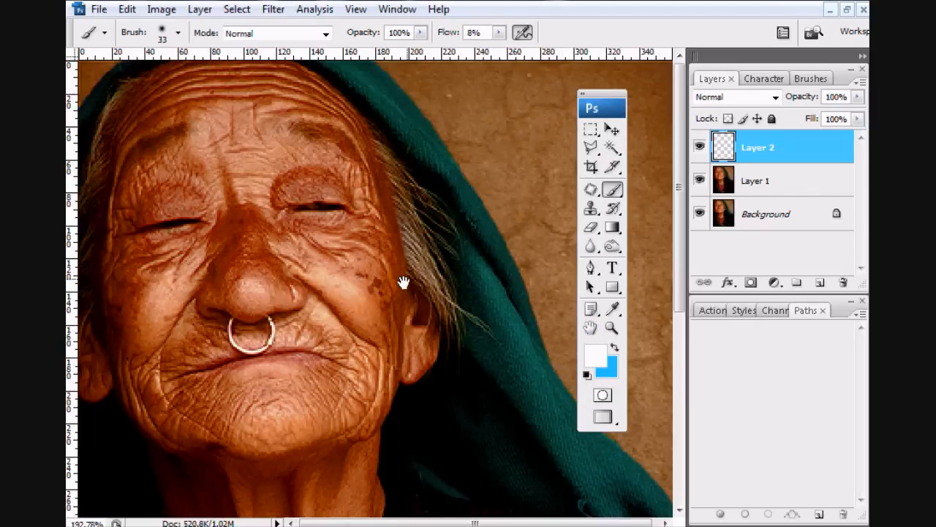
Set Layer 2's blend mode to Overlay and paint white highlights over both cheeks.
{"action": "left_click", "coordinate": [323, 324]}
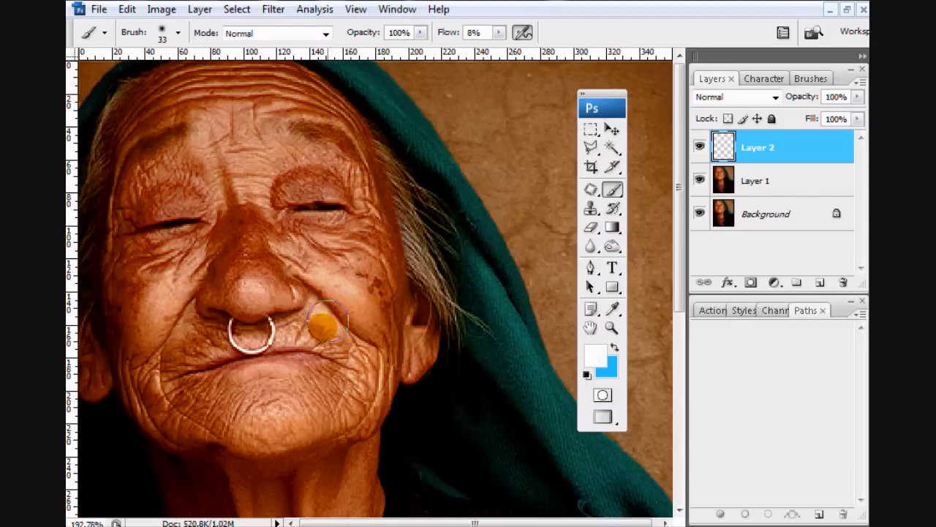
{"action": "mouse_move", "coordinate": [323, 325]}
{"action": "left_mouse_down"}
{"action": "mouse_move", "coordinate": [271, 256]}
{"action": "mouse_move", "coordinate": [362, 342]}
{"action": "mouse_move", "coordinate": [359, 309]}
{"action": "mouse_move", "coordinate": [341, 341]}
{"action": "mouse_move", "coordinate": [290, 311]}
{"action": "mouse_move", "coordinate": [255, 339]}
{"action": "mouse_move", "coordinate": [284, 383]}
{"action": "mouse_move", "coordinate": [355, 390]}
{"action": "mouse_move", "coordinate": [344, 380]}
{"action": "mouse_move", "coordinate": [342, 387]}
{"action": "mouse_move", "coordinate": [339, 362]}
{"action": "mouse_move", "coordinate": [287, 295]}
{"action": "mouse_move", "coordinate": [344, 294]}
{"action": "mouse_move", "coordinate": [369, 324]}
{"action": "mouse_move", "coordinate": [322, 299]}
{"action": "mouse_move", "coordinate": [314, 279]}
{"action": "mouse_move", "coordinate": [324, 273]}
{"action": "mouse_move", "coordinate": [365, 339]}
{"action": "mouse_move", "coordinate": [268, 394]}
{"action": "mouse_move", "coordinate": [271, 408]}
{"action": "mouse_move", "coordinate": [316, 329]}
{"action": "mouse_move", "coordinate": [330, 326]}
{"action": "mouse_move", "coordinate": [280, 254]}
{"action": "mouse_move", "coordinate": [218, 131]}
{"action": "mouse_move", "coordinate": [289, 165]}
{"action": "mouse_move", "coordinate": [203, 189]}
{"action": "mouse_move", "coordinate": [242, 174]}
{"action": "mouse_move", "coordinate": [226, 192]}
{"action": "mouse_move", "coordinate": [336, 307]}
{"action": "left_mouse_up"}
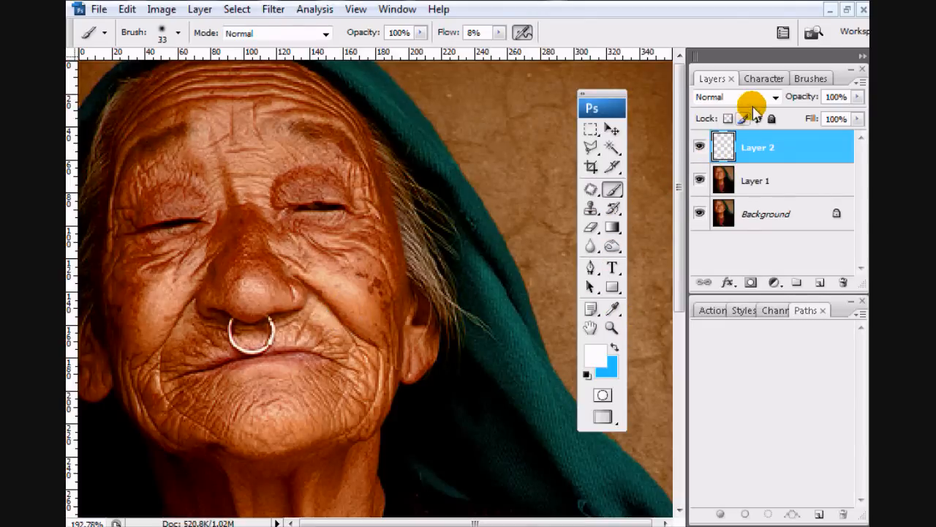
{"action": "left_click", "coordinate": [773, 97]}
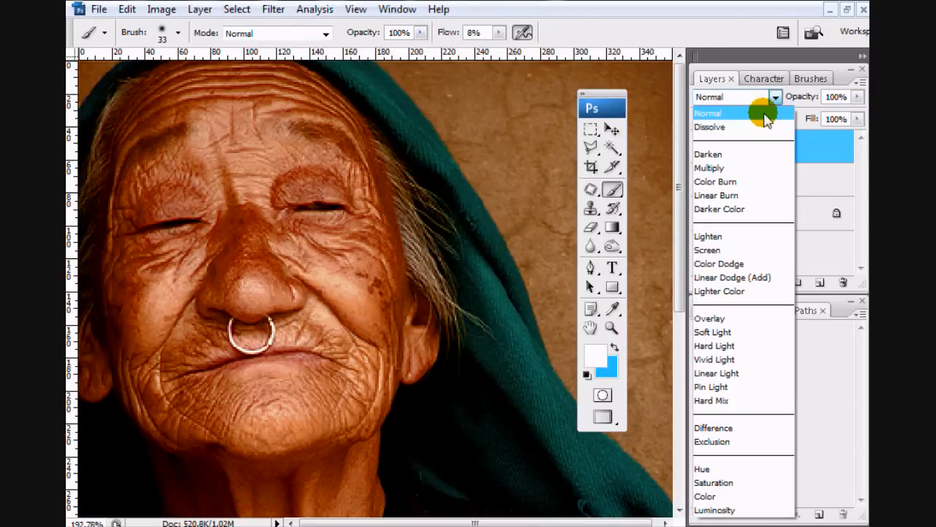
{"action": "left_click", "coordinate": [711, 318]}
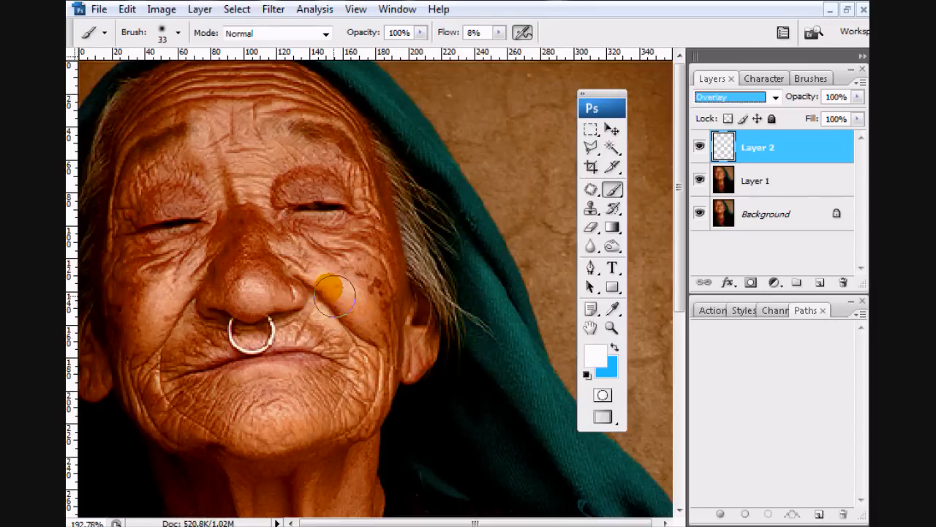
{"action": "mouse_move", "coordinate": [311, 269]}
{"action": "left_mouse_down"}
{"action": "mouse_move", "coordinate": [370, 334]}
{"action": "mouse_move", "coordinate": [302, 259]}
{"action": "mouse_move", "coordinate": [375, 344]}
{"action": "mouse_move", "coordinate": [303, 261]}
{"action": "mouse_move", "coordinate": [377, 360]}
{"action": "left_mouse_up"}
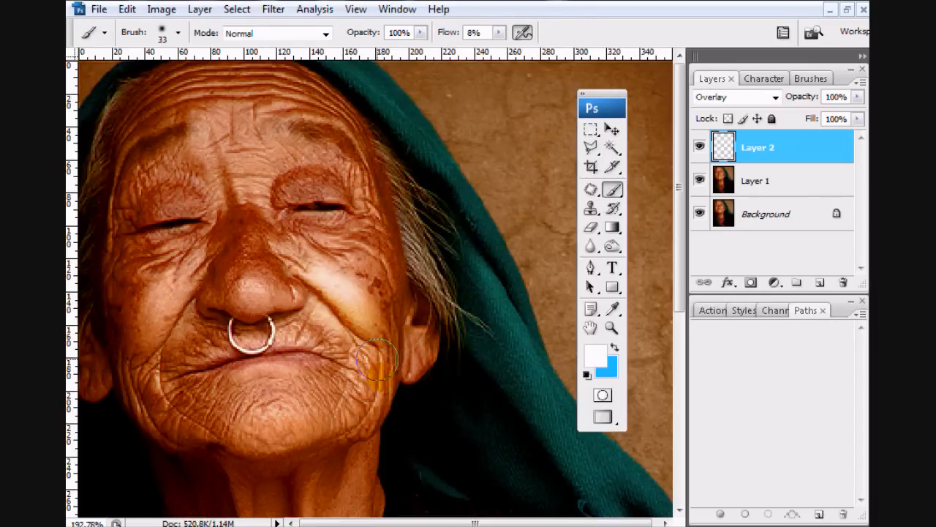
{"action": "mouse_move", "coordinate": [161, 303]}
{"action": "left_mouse_down"}
{"action": "mouse_move", "coordinate": [154, 279]}
{"action": "mouse_move", "coordinate": [149, 306]}
{"action": "mouse_move", "coordinate": [169, 281]}
{"action": "mouse_move", "coordinate": [150, 320]}
{"action": "mouse_move", "coordinate": [189, 255]}
{"action": "mouse_move", "coordinate": [180, 247]}
{"action": "mouse_move", "coordinate": [159, 263]}
{"action": "left_mouse_up"}
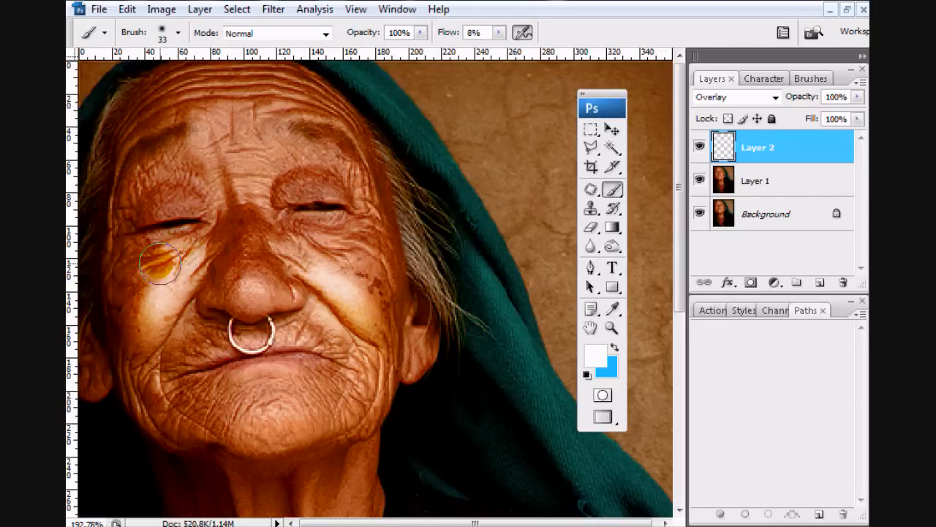
Hide and show Layer 2 to compare the face with and without the painted highlights.
{"action": "left_click", "coordinate": [700, 148]}
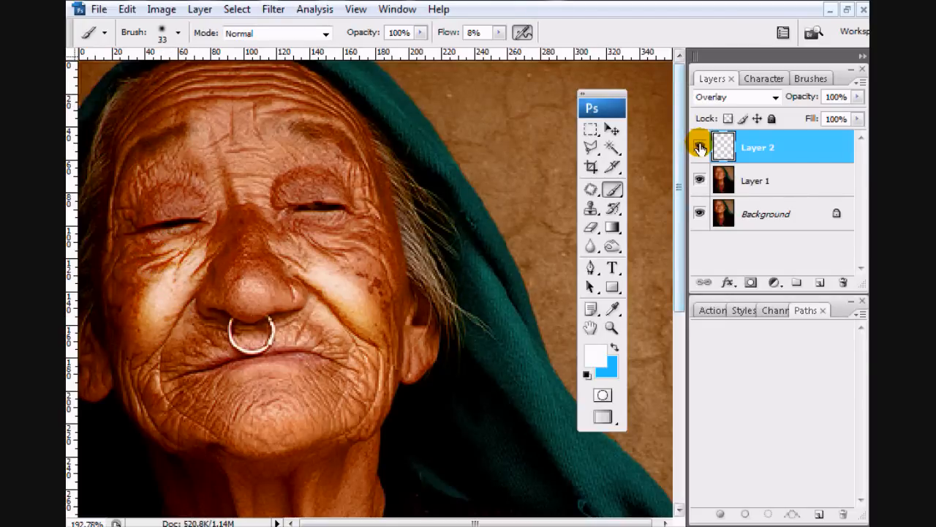
{"action": "left_click", "coordinate": [700, 148]}
{"action": "left_click", "coordinate": [699, 151]}
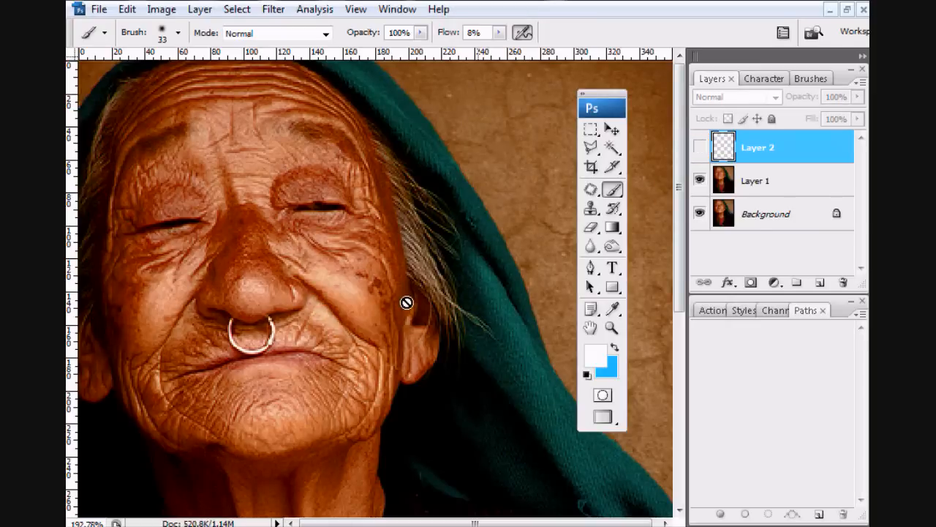
{"action": "left_click", "coordinate": [700, 148]}
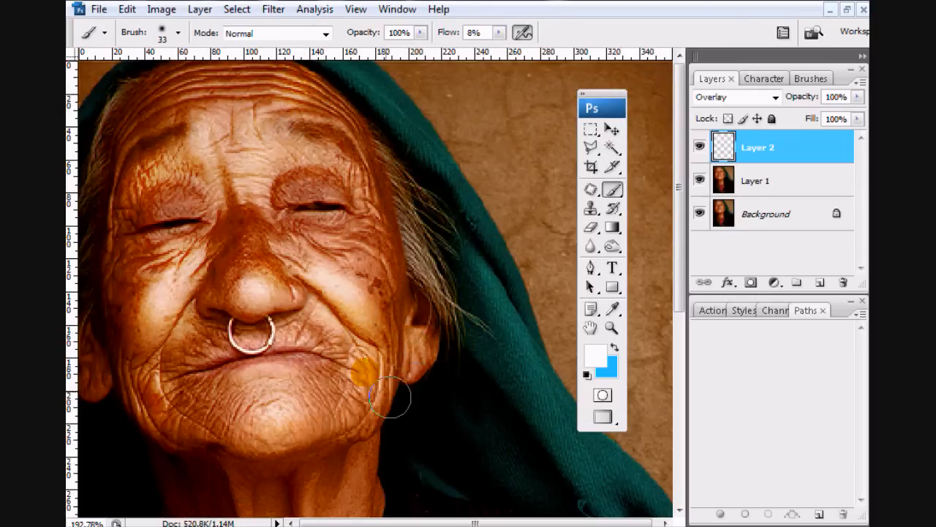
Paint white highlights over the forehead, nose, chin and neck on Layer 2.
{"action": "mouse_move", "coordinate": [373, 358]}
{"action": "left_mouse_down"}
{"action": "mouse_move", "coordinate": [373, 238]}
{"action": "mouse_move", "coordinate": [356, 198]}
{"action": "left_mouse_up"}
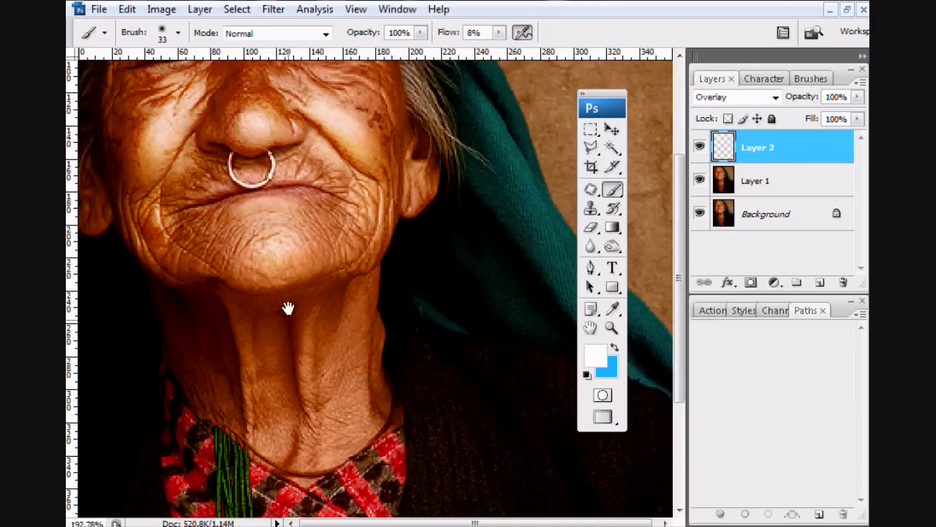
{"action": "left_click_drag", "start_coordinate": [288, 308], "coordinate": [291, 249]}
{"action": "mouse_move", "coordinate": [355, 259]}
{"action": "left_mouse_down"}
{"action": "mouse_move", "coordinate": [339, 306]}
{"action": "mouse_move", "coordinate": [352, 312]}
{"action": "mouse_move", "coordinate": [338, 370]}
{"action": "mouse_move", "coordinate": [349, 366]}
{"action": "mouse_move", "coordinate": [324, 390]}
{"action": "mouse_move", "coordinate": [352, 250]}
{"action": "mouse_move", "coordinate": [348, 304]}
{"action": "left_mouse_up"}
{"action": "mouse_move", "coordinate": [297, 371]}
{"action": "left_mouse_down"}
{"action": "mouse_move", "coordinate": [278, 364]}
{"action": "mouse_move", "coordinate": [268, 372]}
{"action": "mouse_move", "coordinate": [281, 389]}
{"action": "left_mouse_up"}
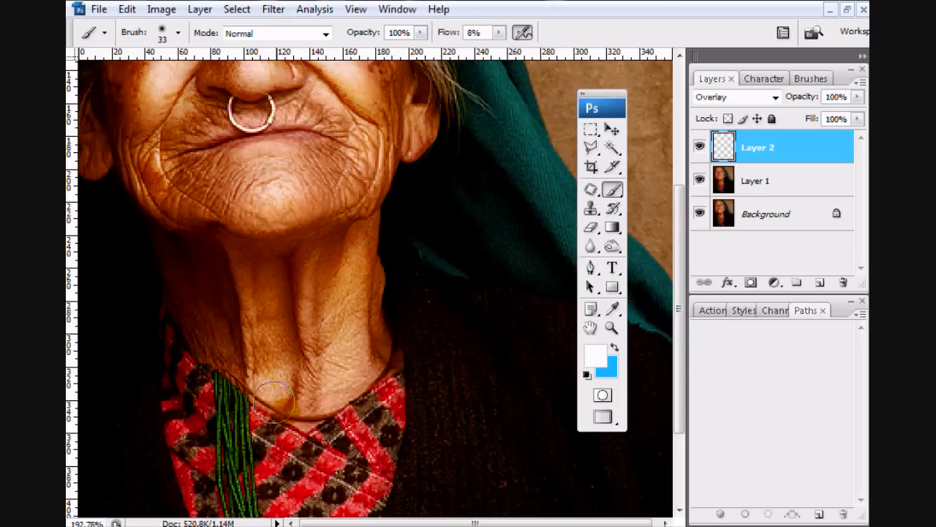
{"action": "left_click_drag", "start_coordinate": [283, 172], "coordinate": [370, 399]}
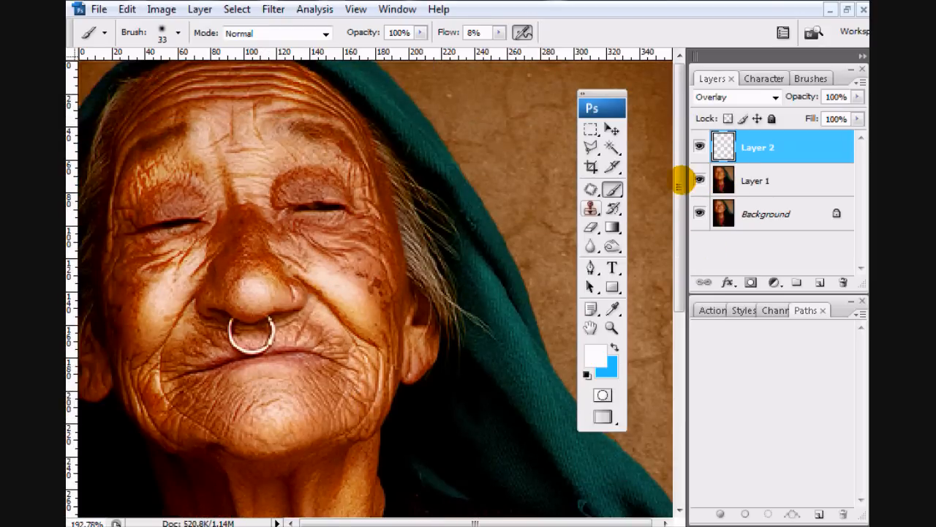
Add a new empty layer directly above Layer 1 and set the foreground color to black (000000).
{"action": "left_click", "coordinate": [757, 181]}
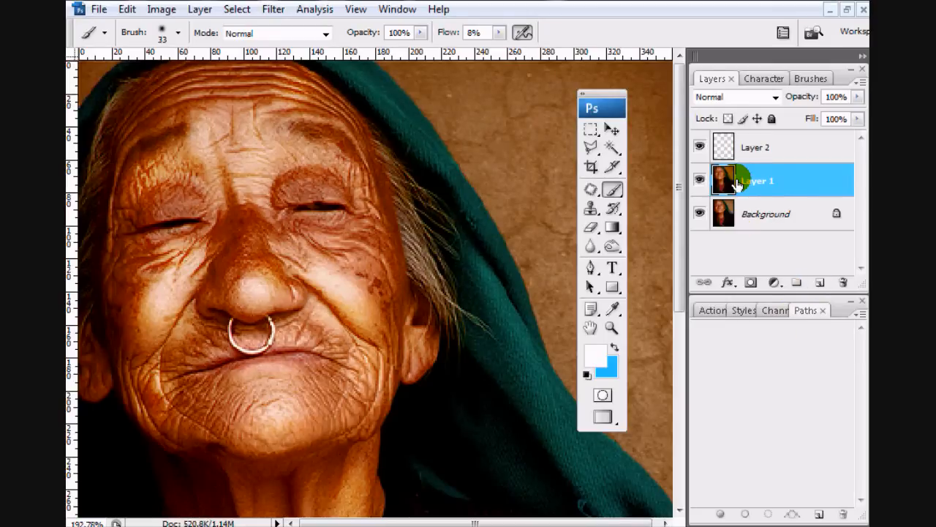
{"action": "left_click", "coordinate": [820, 283]}
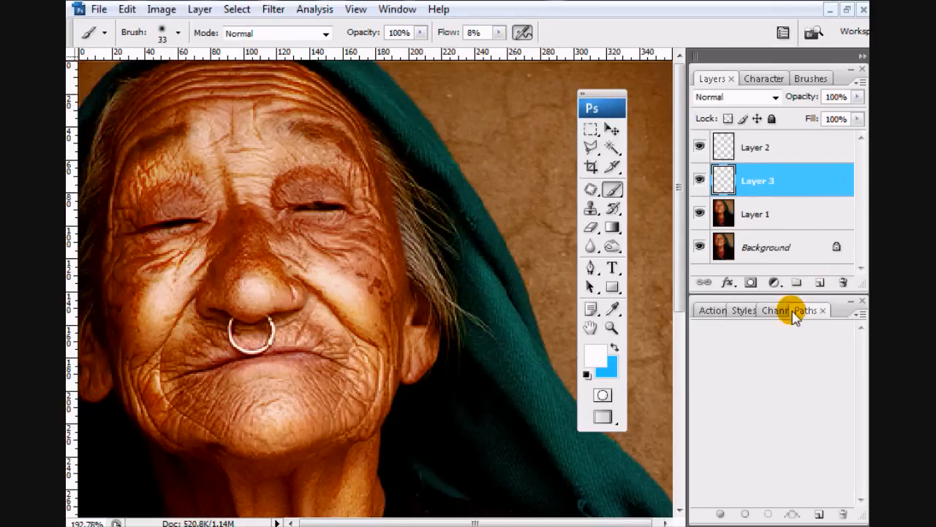
{"action": "left_click", "coordinate": [596, 357]}
{"action": "left_click_drag", "start_coordinate": [441, 352], "coordinate": [318, 415]}
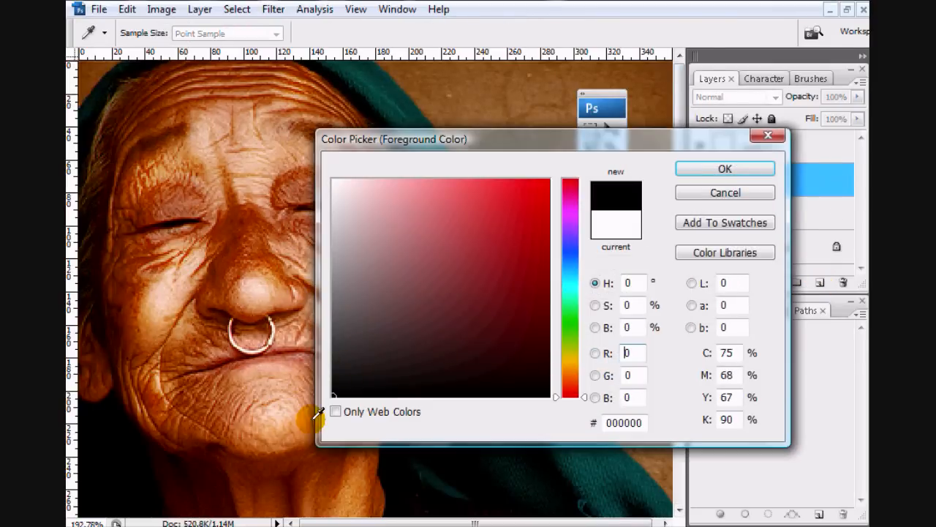
{"action": "left_click", "coordinate": [684, 169]}
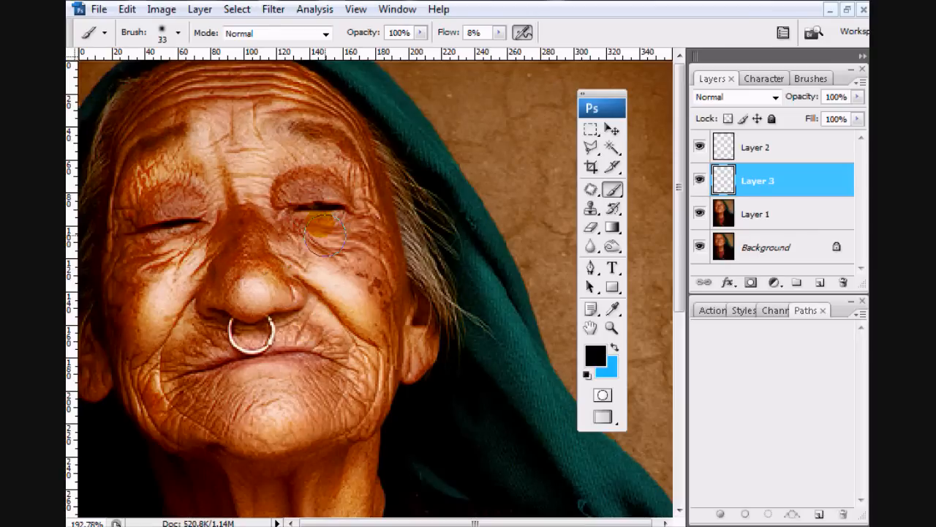
Paint black shading around the eyes and nose on Layer 3 with a smaller brush, and set the layer's blend mode to Overlay.
{"action": "mouse_move", "coordinate": [338, 247]}
{"action": "left_mouse_down"}
{"action": "mouse_move", "coordinate": [333, 240]}
{"action": "mouse_move", "coordinate": [362, 257]}
{"action": "left_mouse_up"}
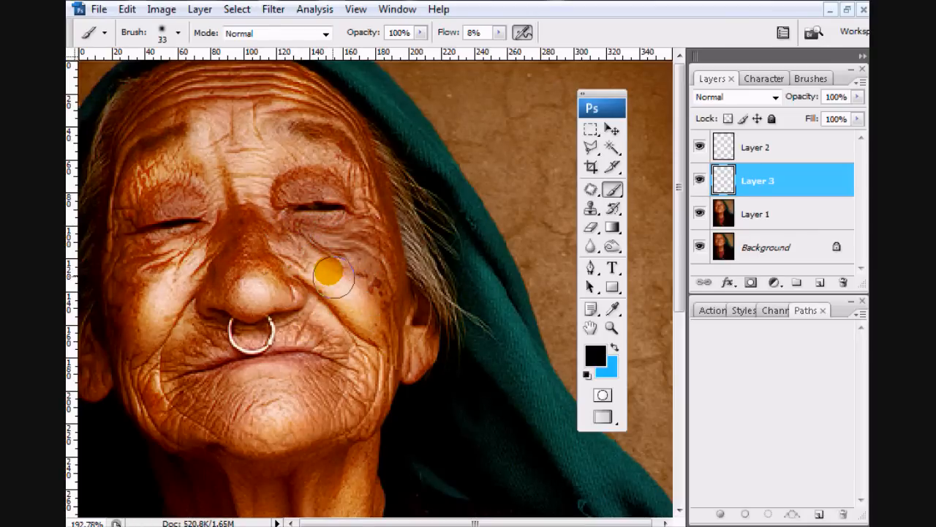
{"action": "key", "text": "bracketleft"}
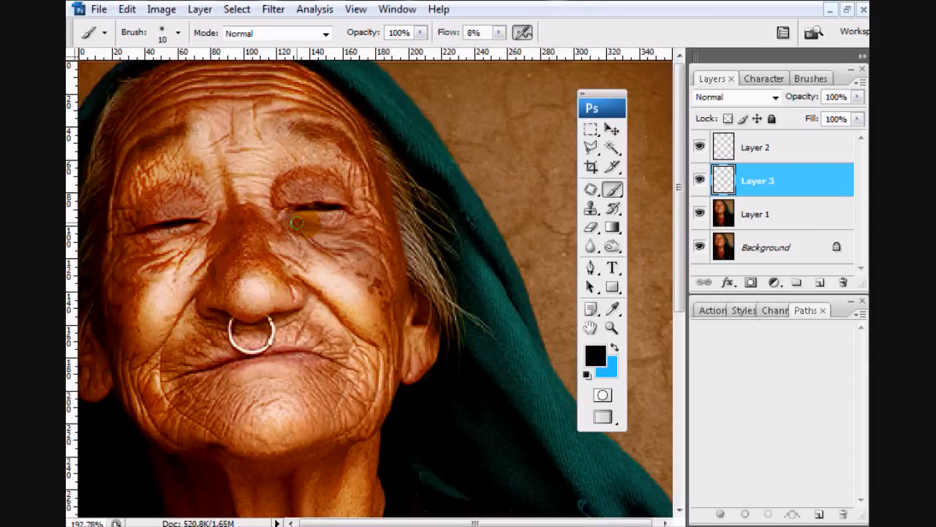
{"action": "mouse_move", "coordinate": [357, 244]}
{"action": "left_mouse_down"}
{"action": "mouse_move", "coordinate": [303, 227]}
{"action": "mouse_move", "coordinate": [337, 256]}
{"action": "mouse_move", "coordinate": [313, 238]}
{"action": "mouse_move", "coordinate": [366, 253]}
{"action": "left_mouse_up"}
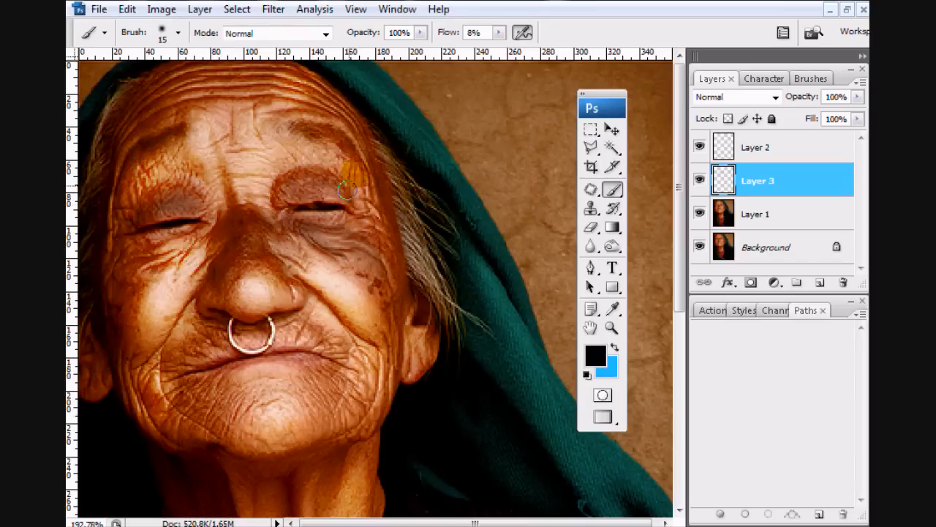
{"action": "left_click", "coordinate": [774, 98]}
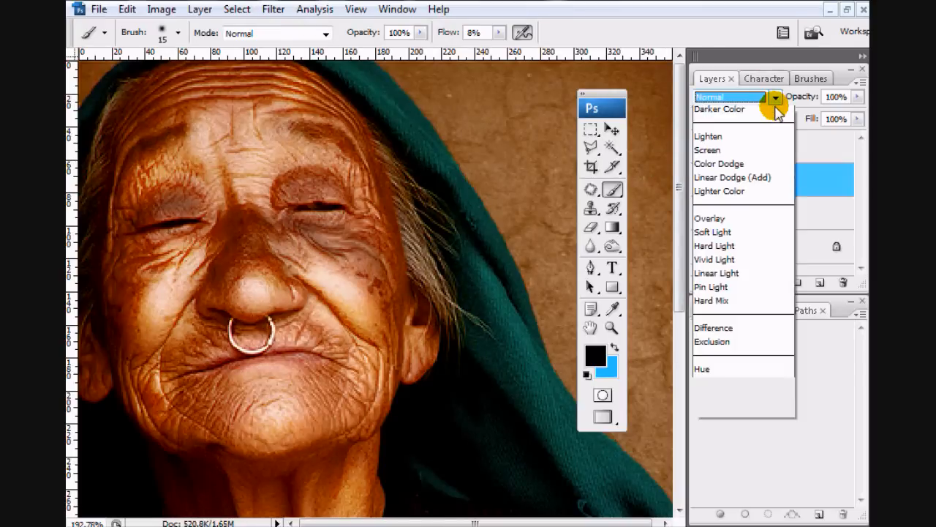
{"action": "left_click", "coordinate": [724, 317]}
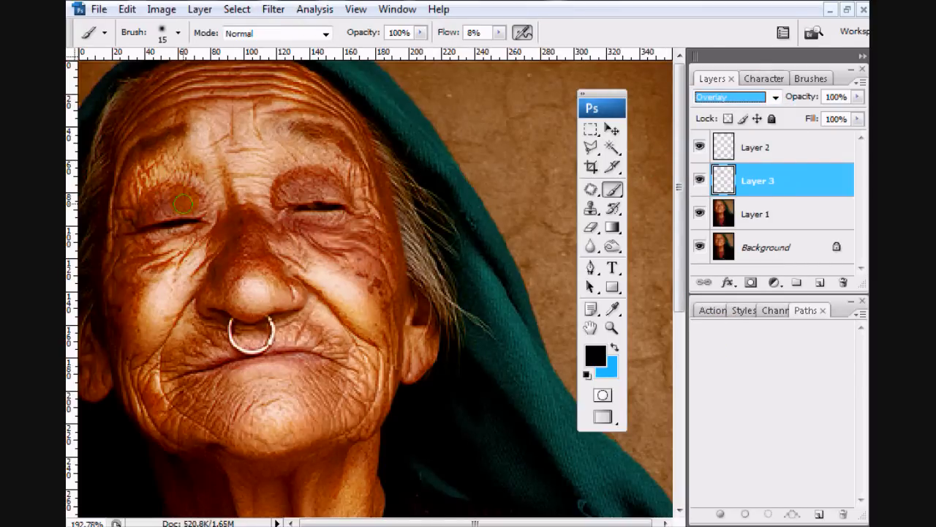
Deepen the shadows on the eyelids, brows and facial wrinkles with black on Layer 3, reducing the brush to 7 px.
{"action": "mouse_move", "coordinate": [205, 205]}
{"action": "left_mouse_down"}
{"action": "mouse_move", "coordinate": [153, 236]}
{"action": "mouse_move", "coordinate": [194, 215]}
{"action": "left_mouse_up"}
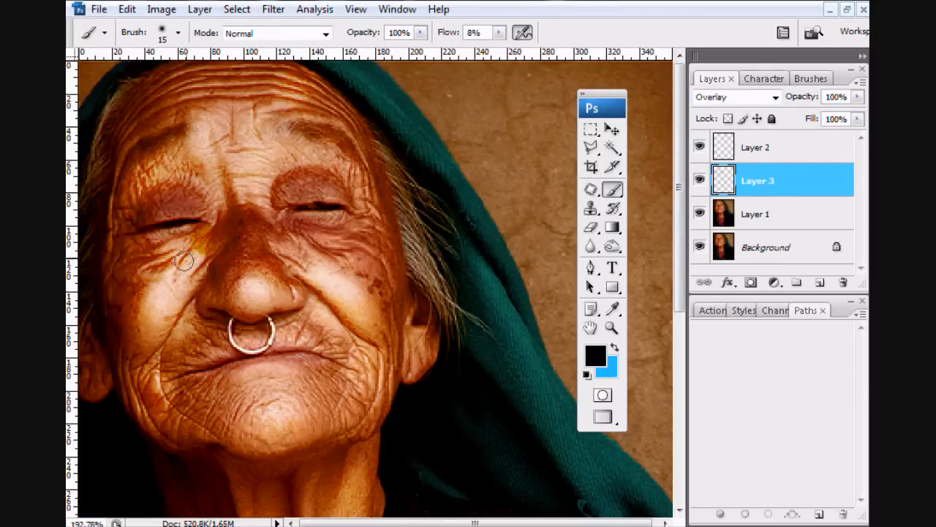
{"action": "left_click_drag", "start_coordinate": [317, 178], "coordinate": [308, 132]}
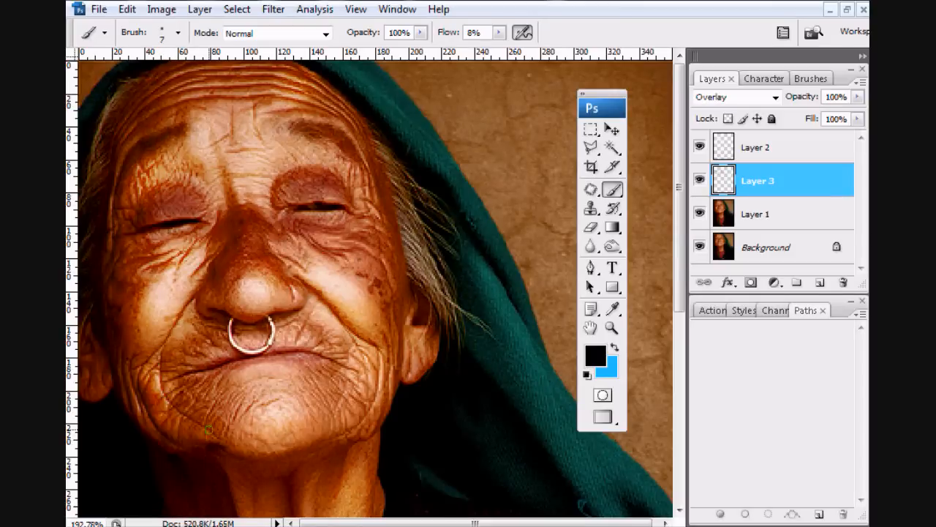
{"action": "mouse_move", "coordinate": [320, 278]}
{"action": "left_mouse_down"}
{"action": "mouse_move", "coordinate": [303, 234]}
{"action": "mouse_move", "coordinate": [334, 245]}
{"action": "left_mouse_up"}
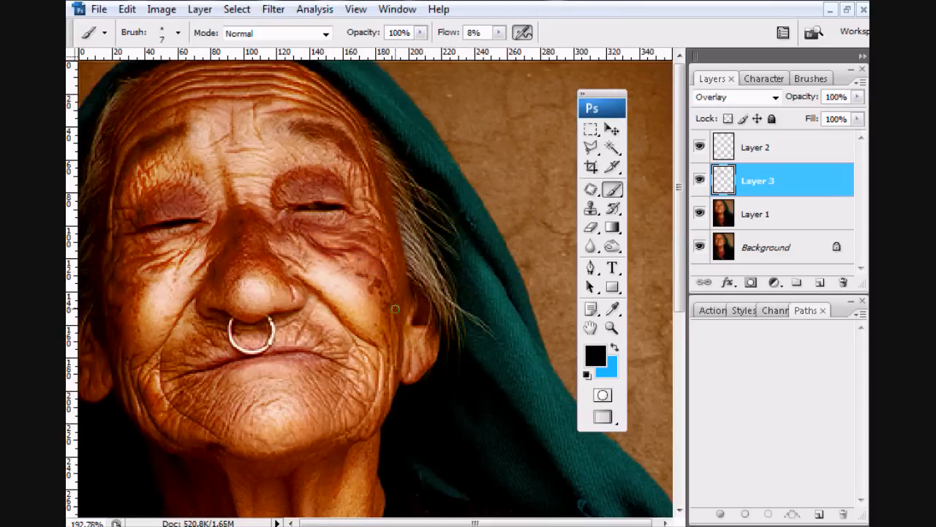
Darken the wrinkles on the cheeks, jaw and around the mouth with black on Layer 3, using a 7 to 10 px brush.
{"action": "left_click_drag", "start_coordinate": [395, 373], "coordinate": [372, 343]}
{"action": "left_click_drag", "start_coordinate": [372, 410], "coordinate": [381, 390]}
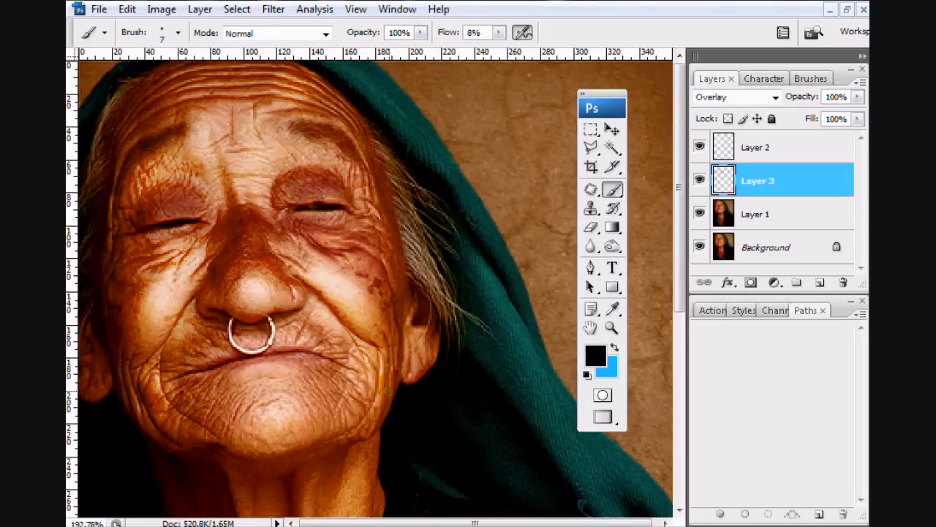
{"action": "mouse_move", "coordinate": [376, 355]}
{"action": "left_mouse_down"}
{"action": "mouse_move", "coordinate": [371, 403]}
{"action": "mouse_move", "coordinate": [371, 367]}
{"action": "mouse_move", "coordinate": [325, 302]}
{"action": "mouse_move", "coordinate": [306, 310]}
{"action": "mouse_move", "coordinate": [297, 279]}
{"action": "mouse_move", "coordinate": [352, 336]}
{"action": "left_mouse_up"}
{"action": "mouse_move", "coordinate": [190, 294]}
{"action": "left_mouse_down"}
{"action": "mouse_move", "coordinate": [174, 340]}
{"action": "mouse_move", "coordinate": [170, 333]}
{"action": "left_mouse_up"}
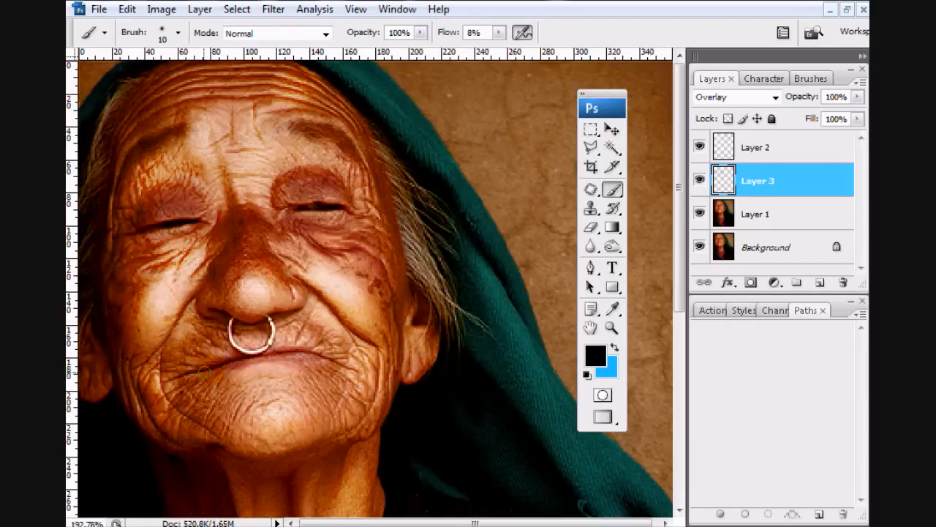
{"action": "left_click", "coordinate": [327, 359]}
{"action": "mouse_move", "coordinate": [333, 360]}
{"action": "left_mouse_down"}
{"action": "mouse_move", "coordinate": [253, 354]}
{"action": "mouse_move", "coordinate": [288, 355]}
{"action": "mouse_move", "coordinate": [283, 345]}
{"action": "mouse_move", "coordinate": [302, 329]}
{"action": "mouse_move", "coordinate": [304, 353]}
{"action": "mouse_move", "coordinate": [320, 337]}
{"action": "mouse_move", "coordinate": [212, 349]}
{"action": "left_mouse_up"}
Compare the portrait with and without the shading on Layers 2 and 3, both at full view and close up on the face.
{"action": "left_click", "coordinate": [611, 328]}
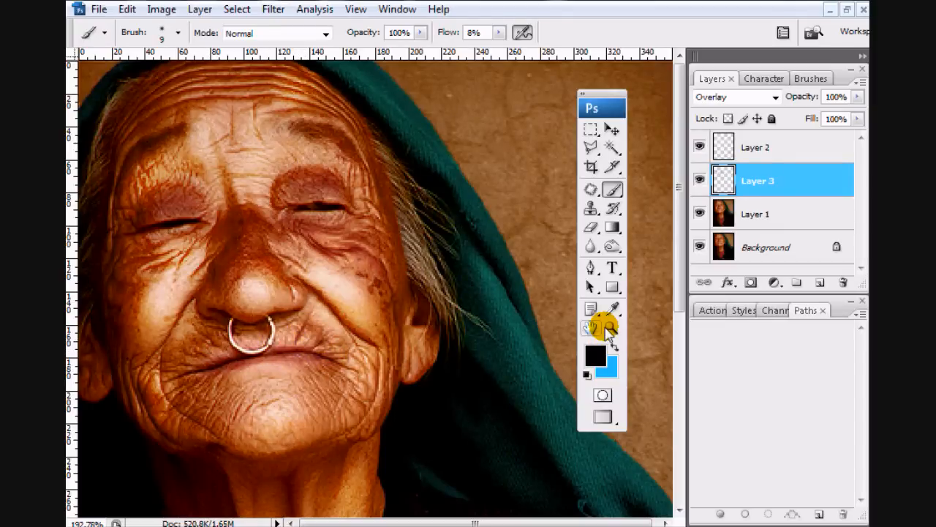
{"action": "left_click", "coordinate": [353, 344], "text": "alt"}
{"action": "left_click", "coordinate": [352, 344], "text": "alt"}
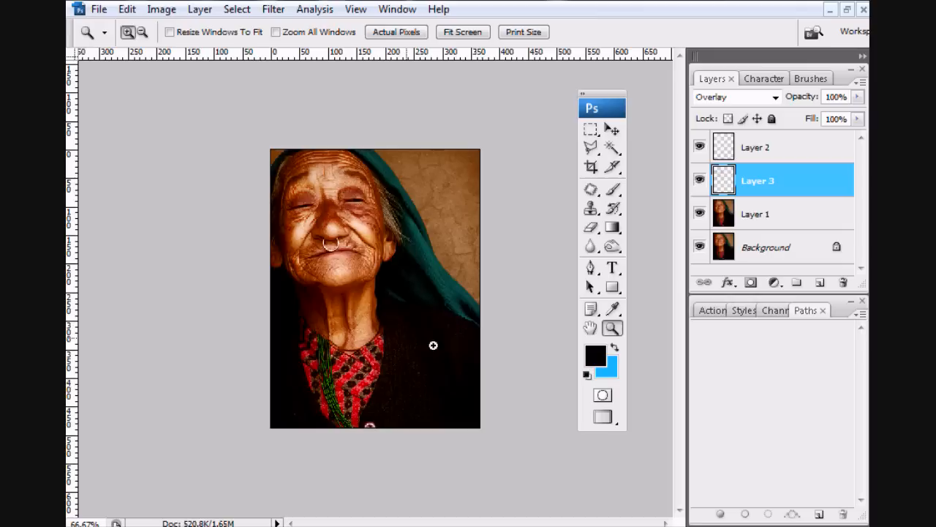
{"action": "left_click", "coordinate": [366, 256]}
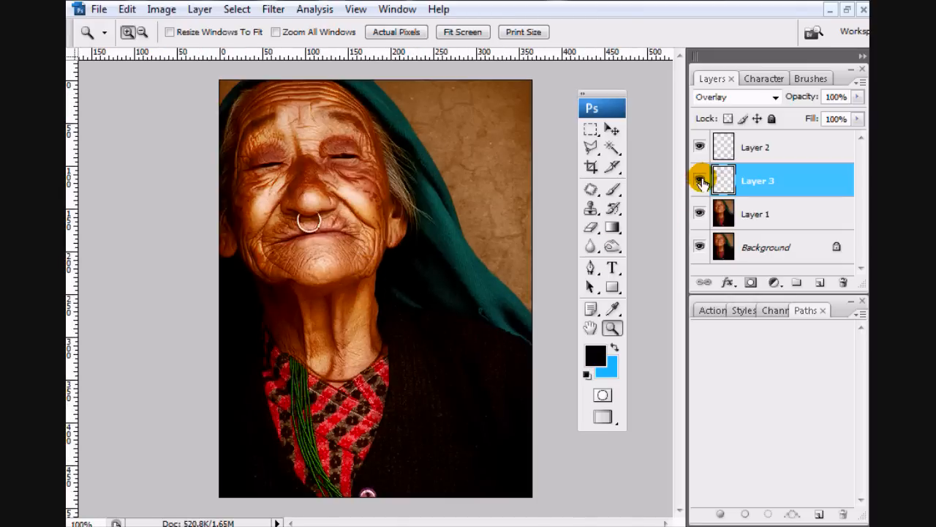
{"action": "left_click", "coordinate": [700, 182]}
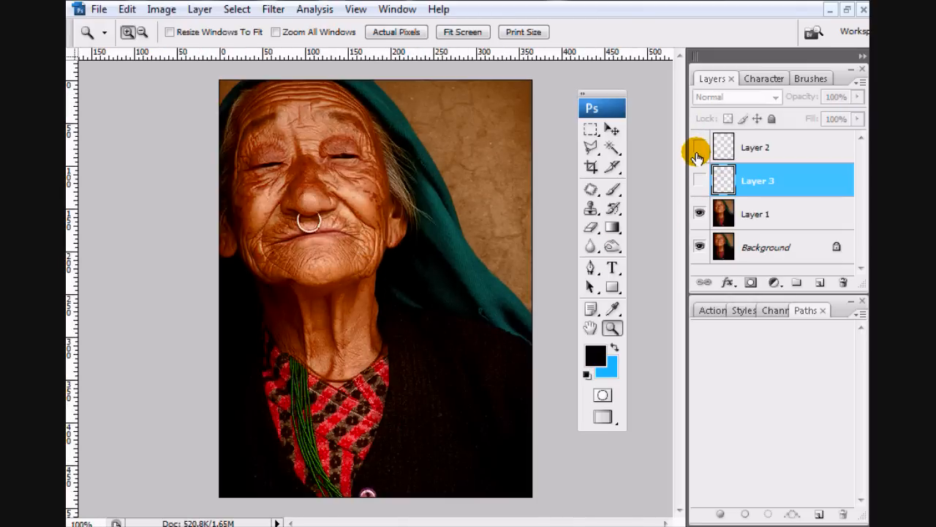
{"action": "left_click", "coordinate": [700, 181]}
{"action": "left_click", "coordinate": [700, 147]}
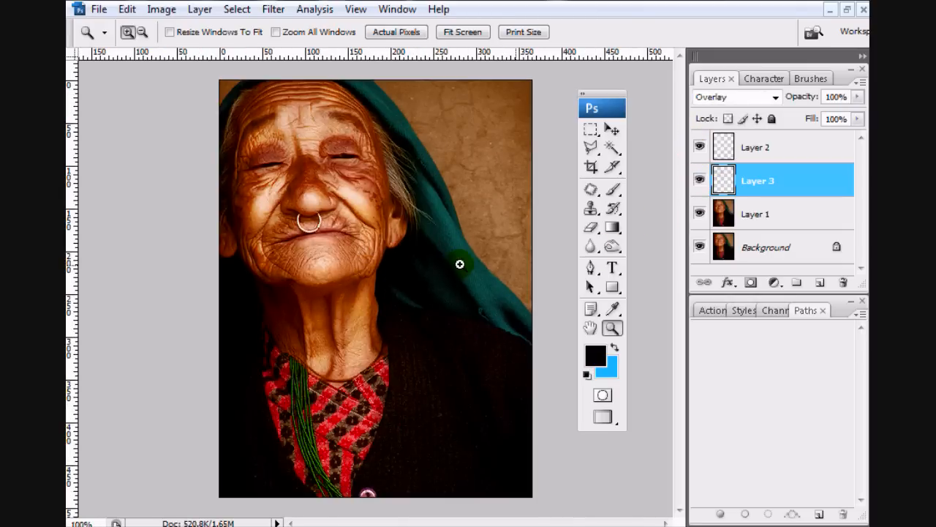
{"action": "left_click", "coordinate": [308, 208]}
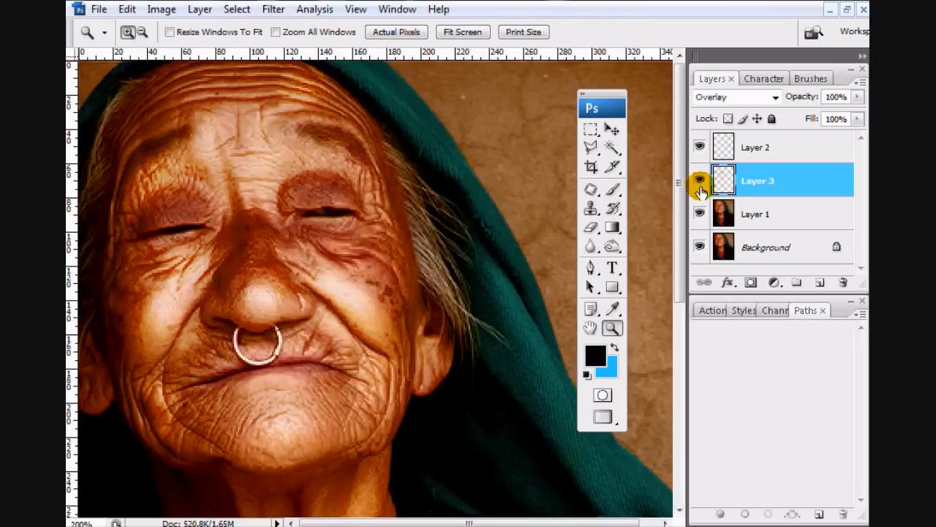
{"action": "left_click_drag", "start_coordinate": [700, 181], "coordinate": [701, 149]}
{"action": "left_click_drag", "start_coordinate": [700, 182], "coordinate": [700, 147]}
Paint black shadows along the neck folds and under the chin on Layer 3 with a 20 px brush, and touch up the facial wrinkles at 6 px.
{"action": "left_click", "coordinate": [613, 189]}
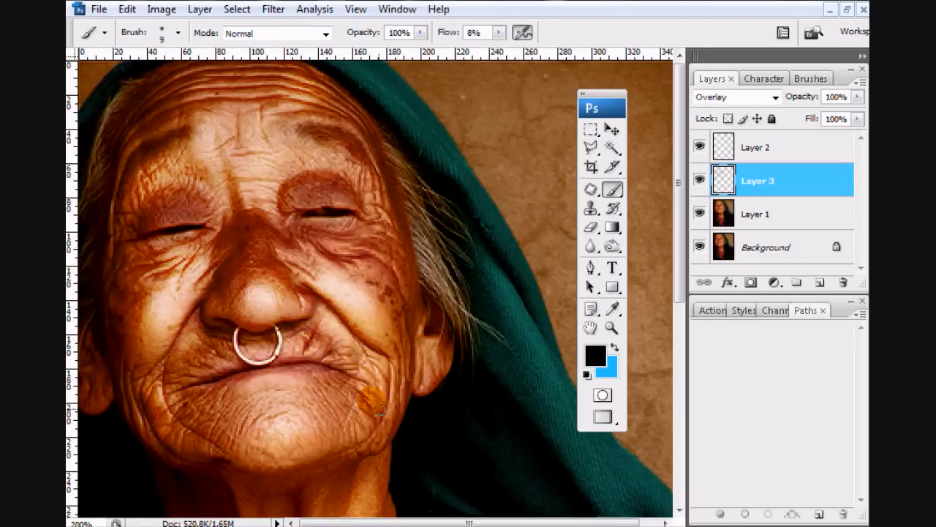
{"action": "scroll", "coordinate": [380, 410], "scroll_direction": "down", "scroll_amount": 5}
{"action": "key", "text": "bracketright"}
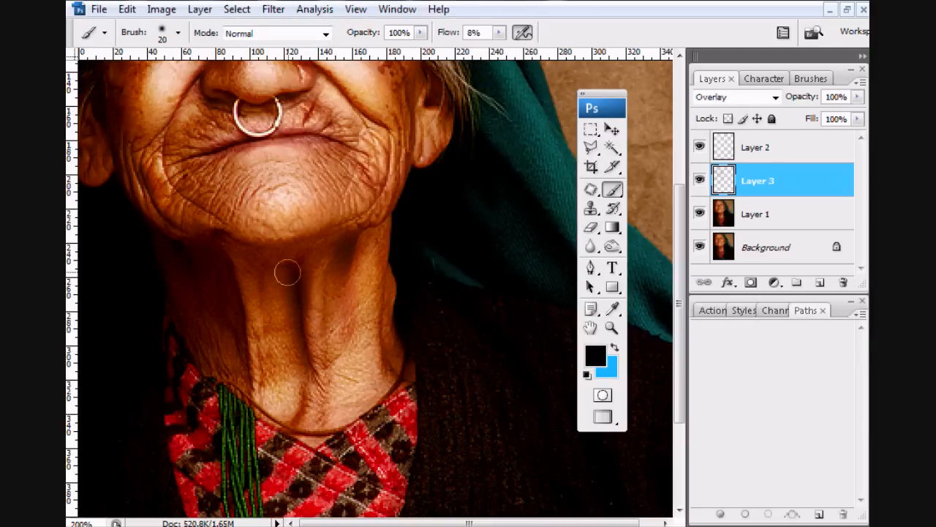
{"action": "left_click_drag", "start_coordinate": [265, 287], "coordinate": [271, 396]}
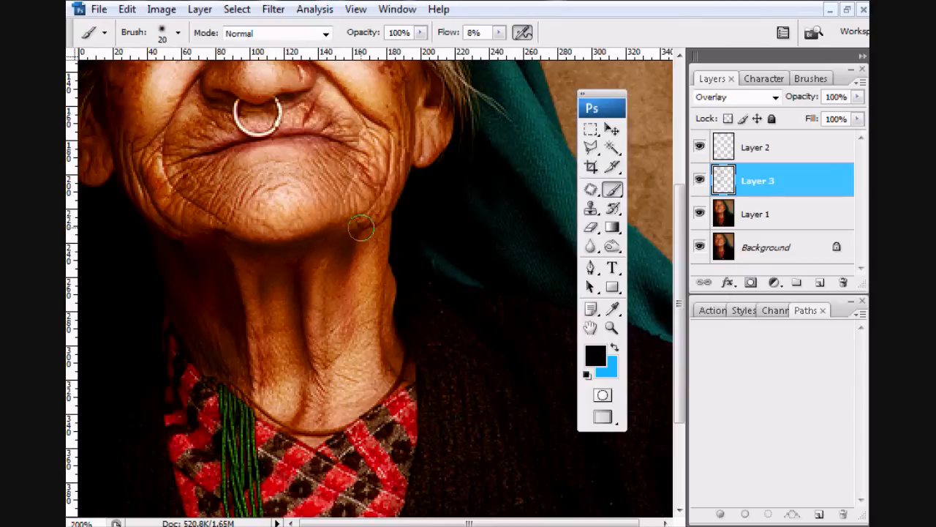
{"action": "left_click_drag", "start_coordinate": [271, 326], "coordinate": [347, 476]}
{"action": "left_click_drag", "start_coordinate": [328, 415], "coordinate": [320, 388]}
{"action": "mouse_move", "coordinate": [263, 334]}
{"action": "left_mouse_down"}
{"action": "mouse_move", "coordinate": [227, 351]}
{"action": "mouse_move", "coordinate": [246, 366]}
{"action": "mouse_move", "coordinate": [300, 348]}
{"action": "mouse_move", "coordinate": [326, 357]}
{"action": "mouse_move", "coordinate": [316, 355]}
{"action": "mouse_move", "coordinate": [329, 347]}
{"action": "mouse_move", "coordinate": [366, 361]}
{"action": "left_mouse_up"}
{"action": "left_click_drag", "start_coordinate": [167, 342], "coordinate": [179, 363]}
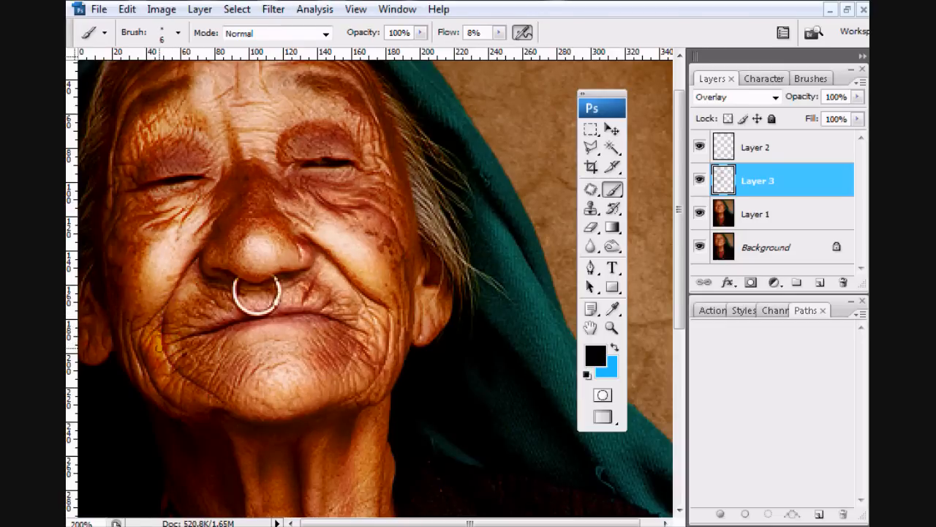
Check the dodge-and-burn effect on the whole portrait by hiding and showing Layers 3 and 2 repeatedly.
{"action": "left_click", "coordinate": [612, 327]}
{"action": "left_click", "coordinate": [481, 347], "text": "alt"}
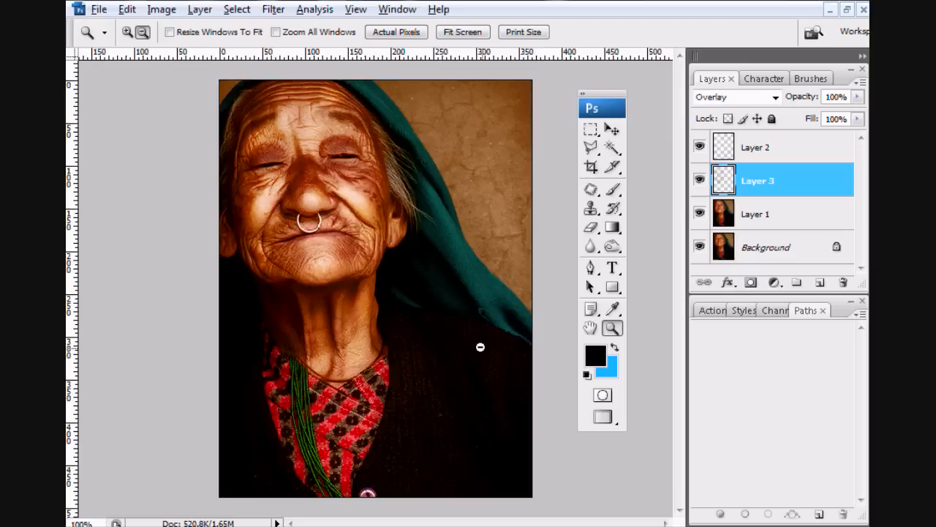
{"action": "left_click", "coordinate": [488, 357], "text": "alt"}
{"action": "left_click", "coordinate": [387, 279]}
{"action": "left_click", "coordinate": [378, 275]}
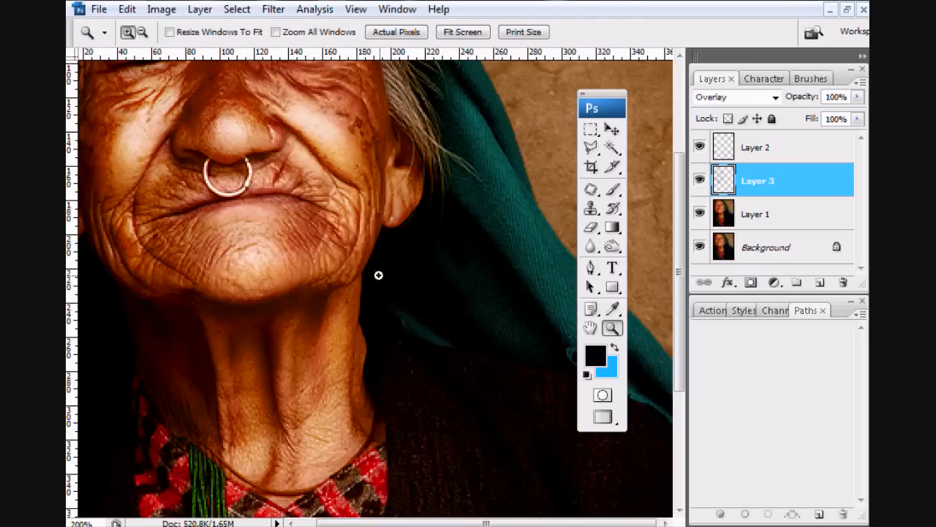
{"action": "left_click_drag", "start_coordinate": [378, 274], "coordinate": [459, 402]}
{"action": "left_click", "coordinate": [370, 282], "text": "alt"}
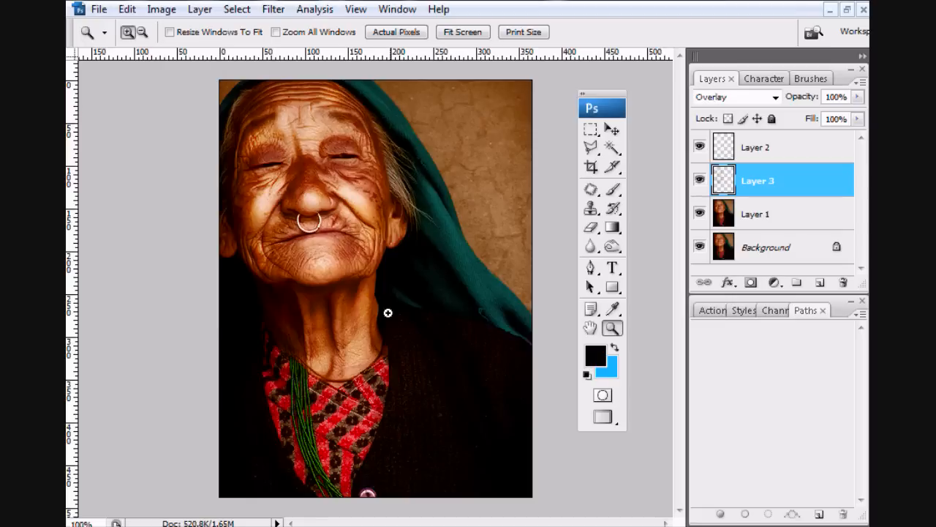
{"action": "left_click", "coordinate": [700, 180]}
{"action": "left_click", "coordinate": [700, 147]}
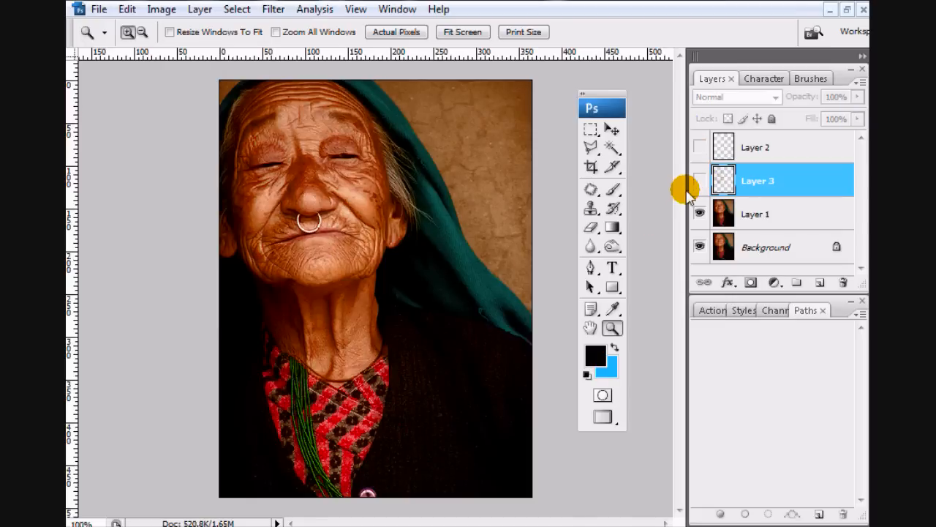
{"action": "left_click", "coordinate": [700, 180]}
{"action": "left_click", "coordinate": [700, 147]}
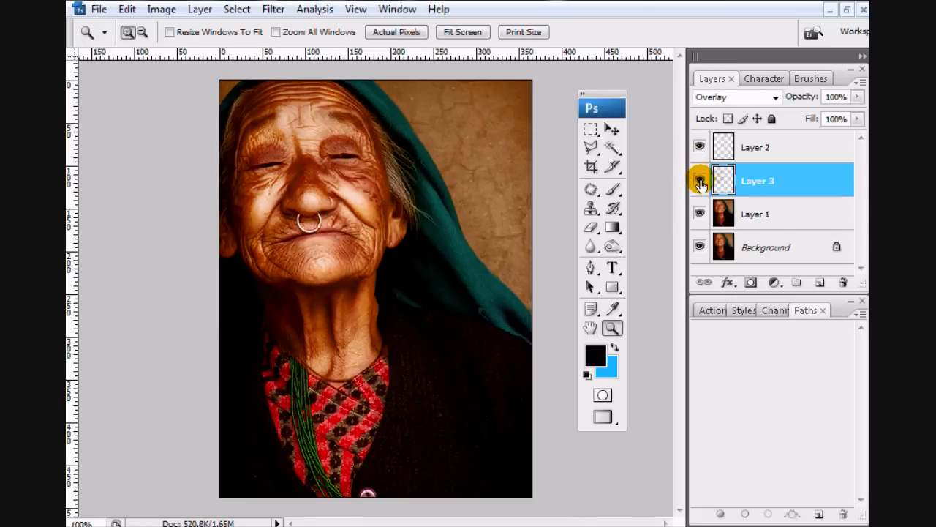
{"action": "left_click", "coordinate": [700, 180]}
{"action": "left_click", "coordinate": [700, 147]}
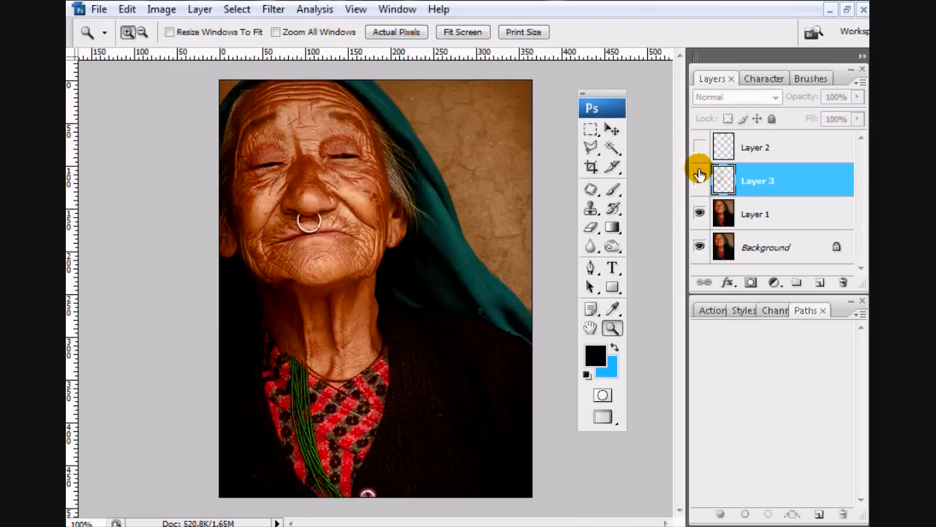
{"action": "left_click", "coordinate": [700, 180]}
{"action": "left_click", "coordinate": [700, 147]}
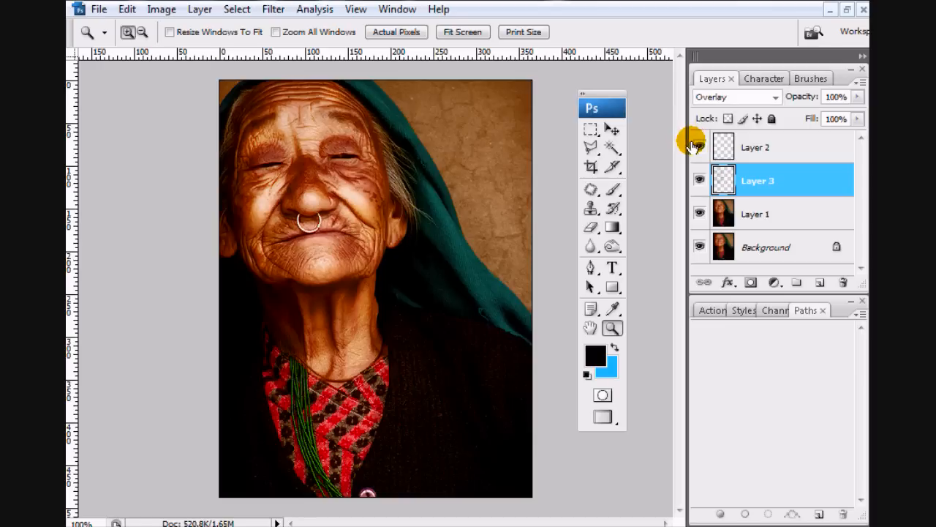
Add a new empty layer above Layer 2 and enlarge the brush to 125 px.
{"action": "left_click", "coordinate": [753, 149]}
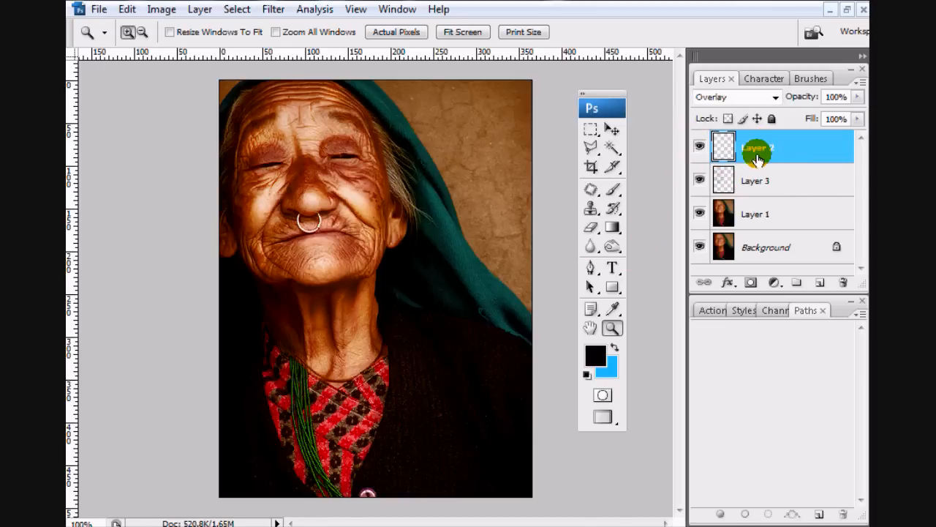
{"action": "left_click", "coordinate": [821, 283]}
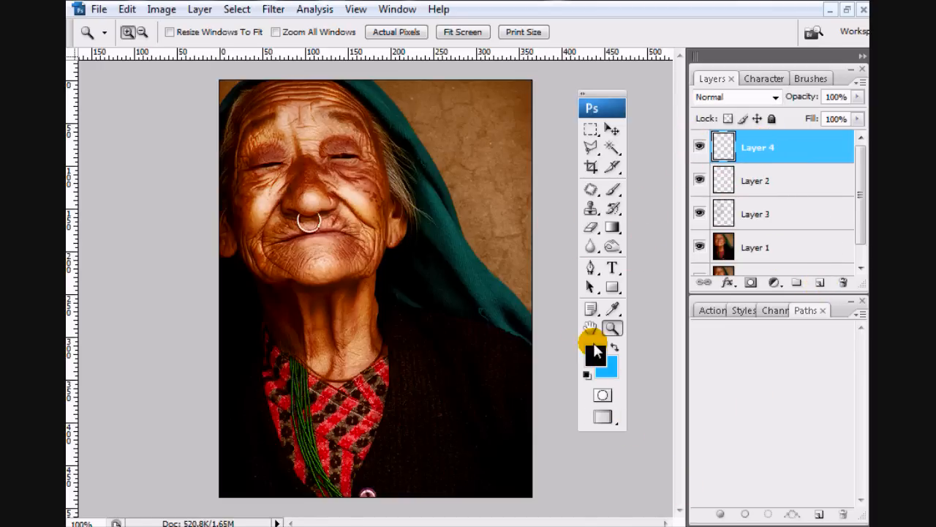
{"action": "left_click", "coordinate": [612, 190]}
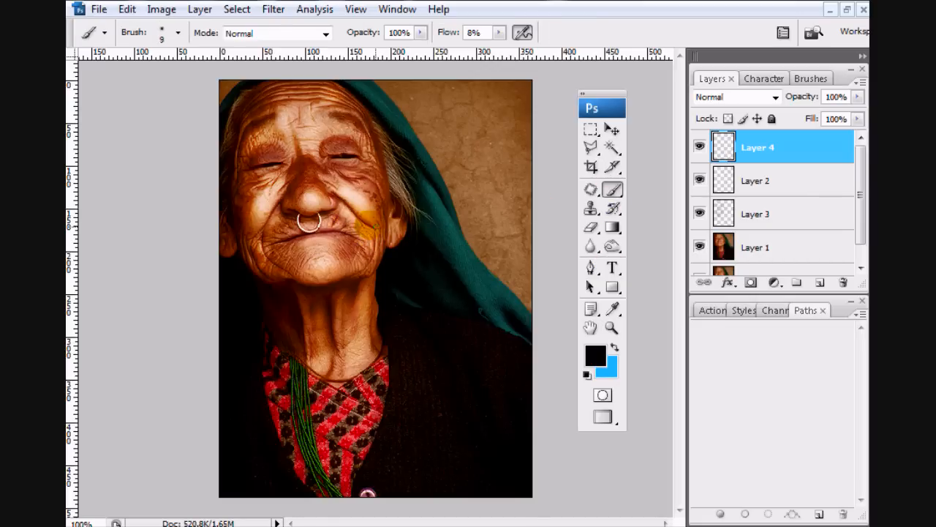
{"action": "key", "text": "bracketright"}
{"action": "key", "text": "bracketright"}
{"action": "key", "text": "bracketright"}
{"action": "key", "text": "bracketright"}
{"action": "key", "text": "bracketright"}
{"action": "key", "text": "bracketright"}
{"action": "key", "text": "bracketright"}
{"action": "key", "text": "bracketright"}
{"action": "key", "text": "bracketright"}
{"action": "key", "text": "bracketright"}
{"action": "key", "text": "bracketright"}
{"action": "key", "text": "bracketright"}
{"action": "key", "text": "bracketright"}
{"action": "key", "text": "bracketleft"}
{"action": "key", "text": "bracketleft"}
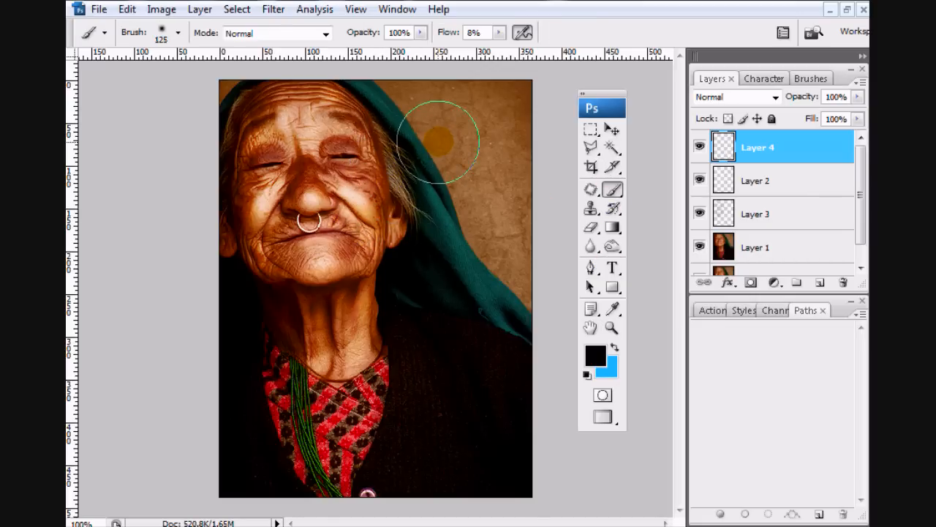
{"action": "key", "text": "bracketright"}
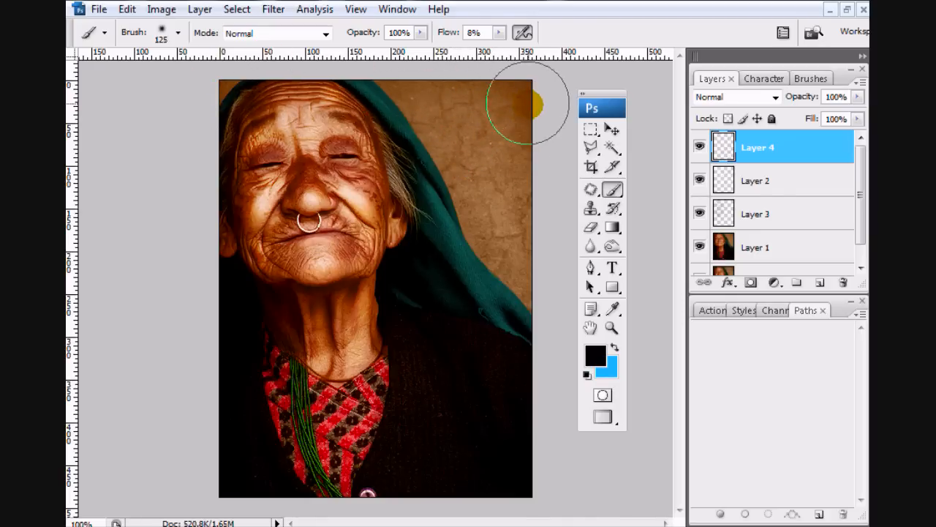
Set the brush flow to 100% and paint the wall behind the woman black on Layer 4, reducing the brush to 50 px near the head.
{"action": "left_click_drag", "start_coordinate": [525, 79], "coordinate": [526, 129]}
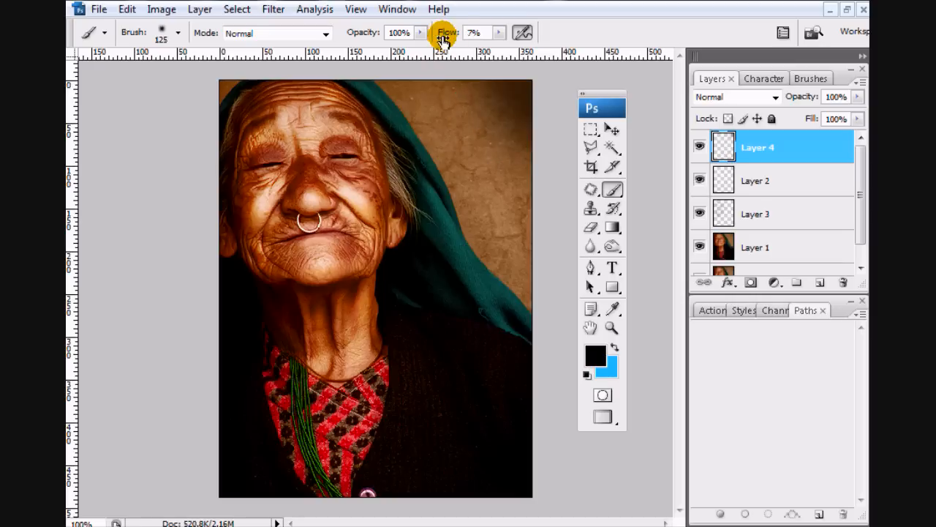
{"action": "left_click_drag", "start_coordinate": [441, 32], "coordinate": [570, 30]}
{"action": "mouse_move", "coordinate": [489, 132]}
{"action": "left_mouse_down"}
{"action": "mouse_move", "coordinate": [514, 93]}
{"action": "mouse_move", "coordinate": [537, 138]}
{"action": "mouse_move", "coordinate": [505, 134]}
{"action": "mouse_move", "coordinate": [494, 105]}
{"action": "mouse_move", "coordinate": [433, 48]}
{"action": "mouse_move", "coordinate": [546, 267]}
{"action": "mouse_move", "coordinate": [523, 217]}
{"action": "mouse_move", "coordinate": [567, 286]}
{"action": "mouse_move", "coordinate": [522, 237]}
{"action": "left_mouse_up"}
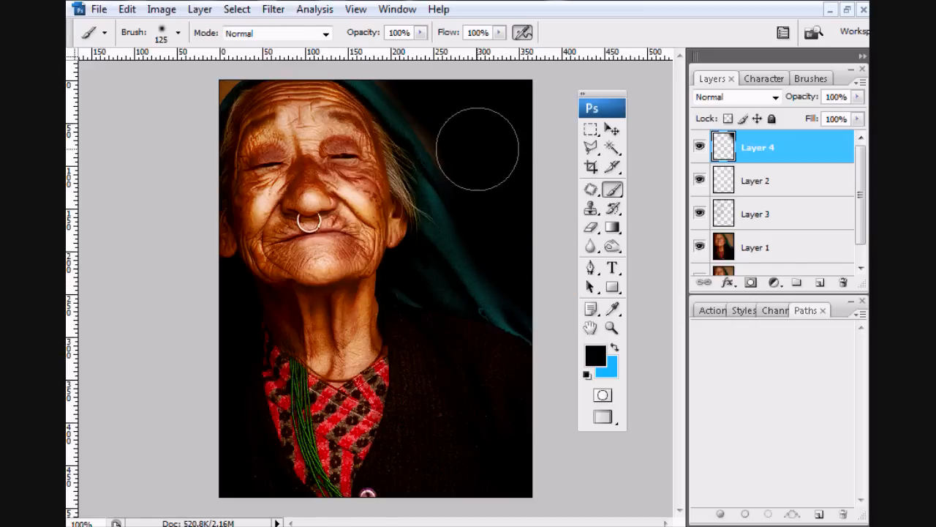
{"action": "mouse_move", "coordinate": [407, 48]}
{"action": "left_mouse_down"}
{"action": "mouse_move", "coordinate": [474, 145]}
{"action": "mouse_move", "coordinate": [530, 252]}
{"action": "left_mouse_up"}
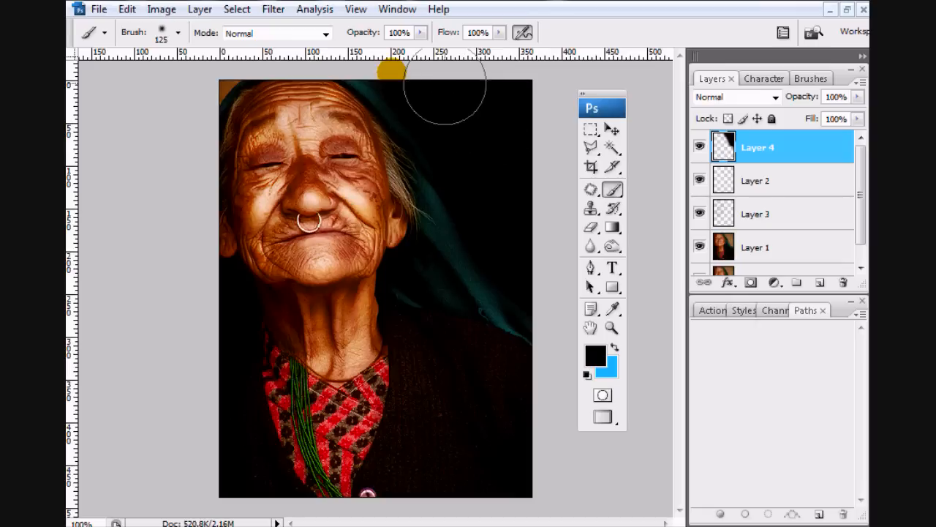
{"action": "key", "text": "bracketleft"}
{"action": "key", "text": "bracketleft"}
{"action": "key", "text": "bracketleft"}
{"action": "key", "text": "bracketleft"}
{"action": "key", "text": "bracketleft"}
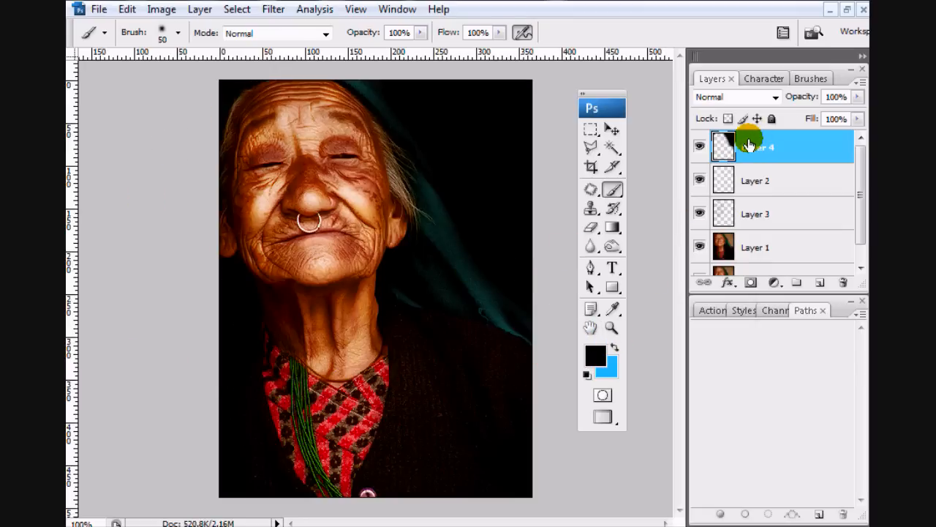
Duplicate Layer 4 and apply Add Noise to the copy with an amount of 75%, Uniform distribution and Monochromatic.
{"action": "key", "text": "ctrl+j"}
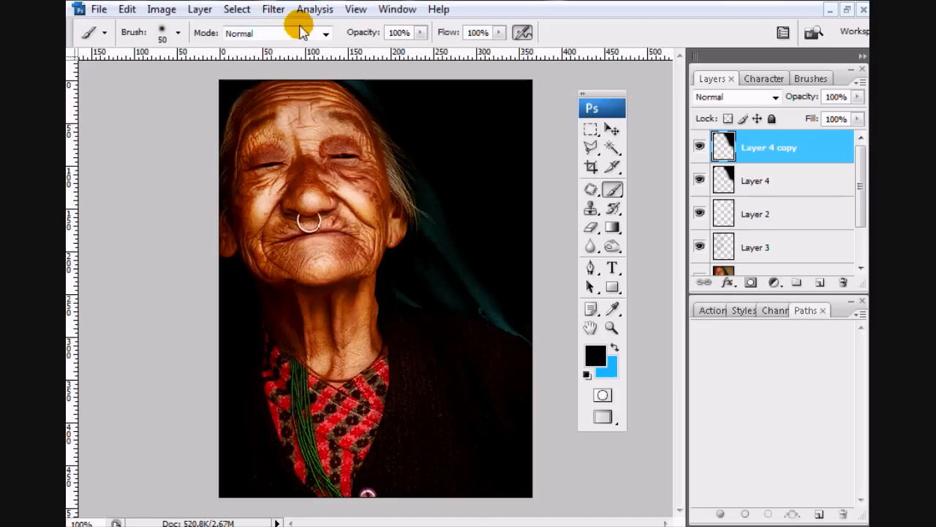
{"action": "left_click", "coordinate": [275, 8]}
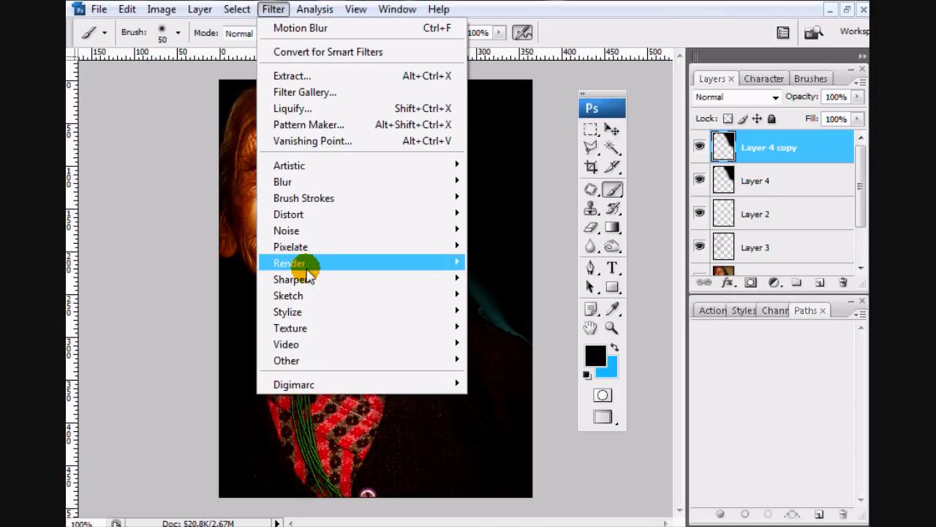
{"action": "mouse_move", "coordinate": [418, 236]}
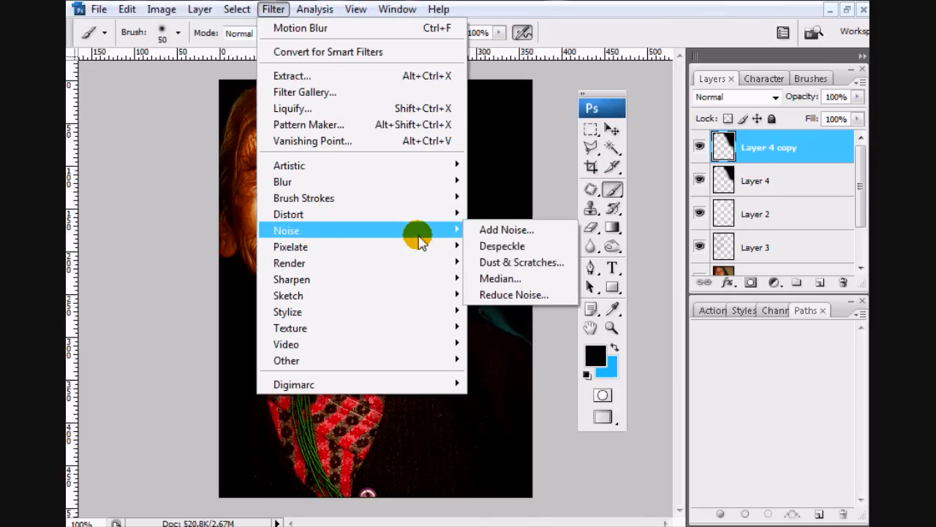
{"action": "left_click", "coordinate": [495, 231]}
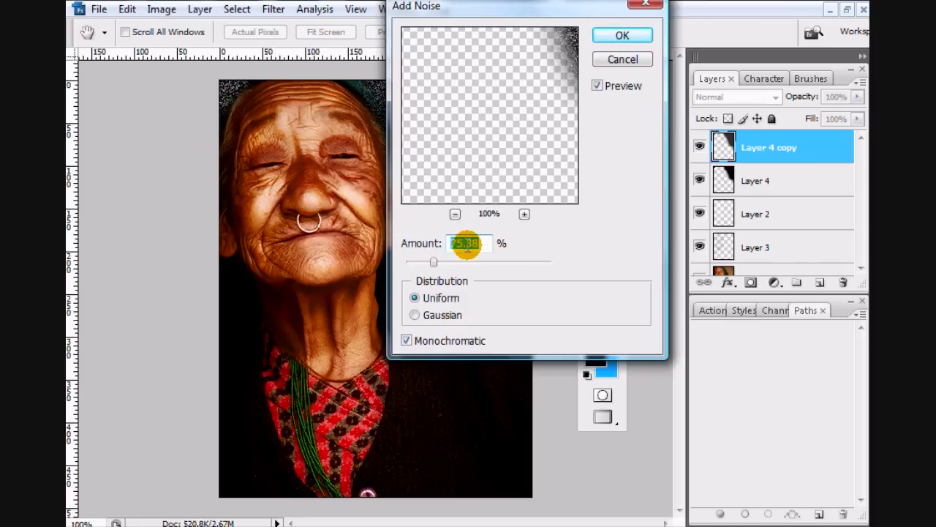
{"action": "left_click_drag", "start_coordinate": [462, 243], "coordinate": [530, 256]}
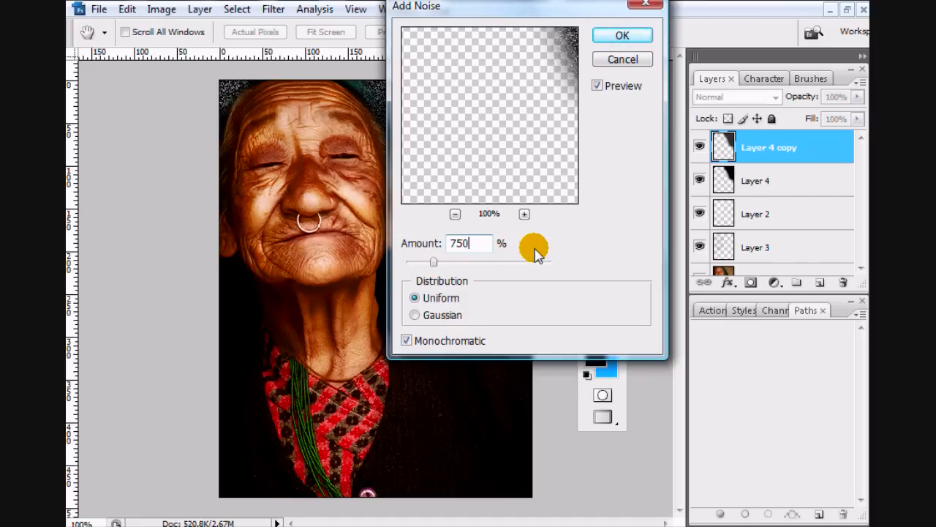
{"action": "key", "text": "BackSpace"}
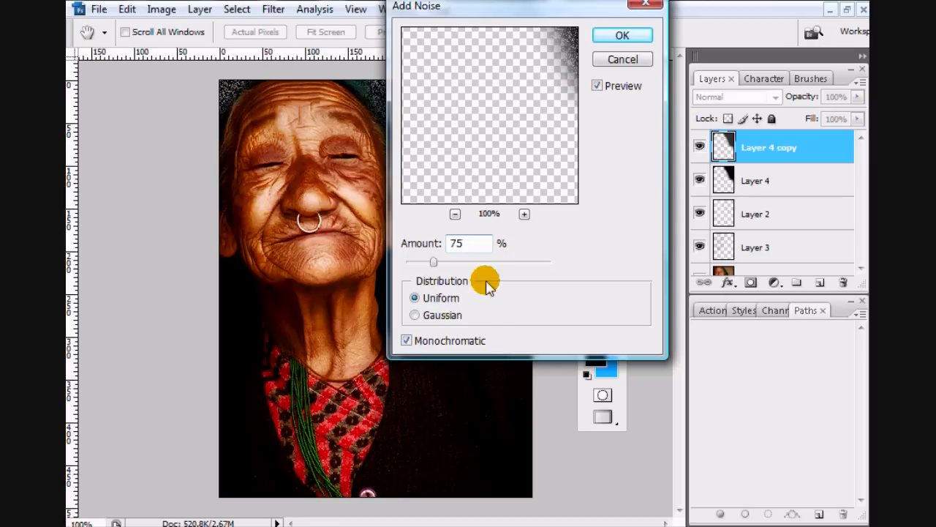
{"action": "left_click_drag", "start_coordinate": [542, 5], "coordinate": [505, 63]}
{"action": "left_click", "coordinate": [608, 93]}
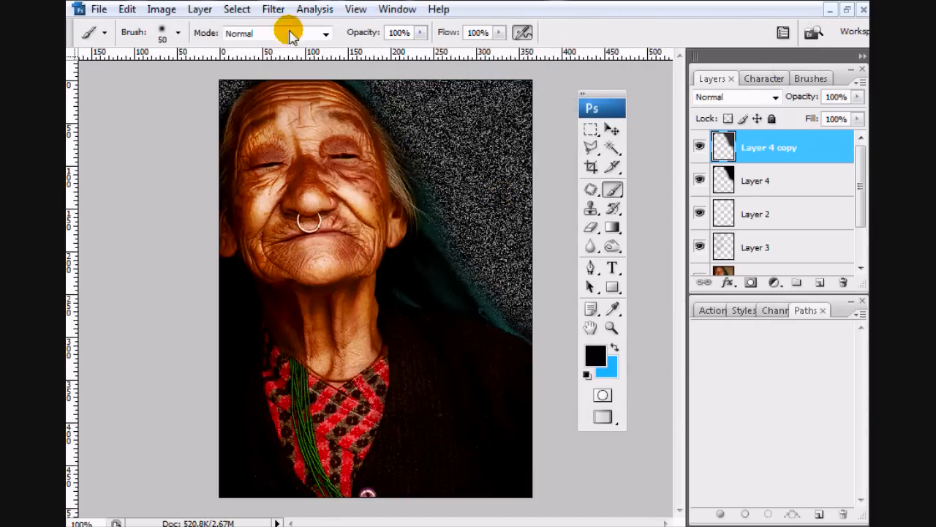
Apply a Motion Blur to Layer 4 copy with an angle of -74° and a distance of 999 pixels.
{"action": "left_click", "coordinate": [274, 9]}
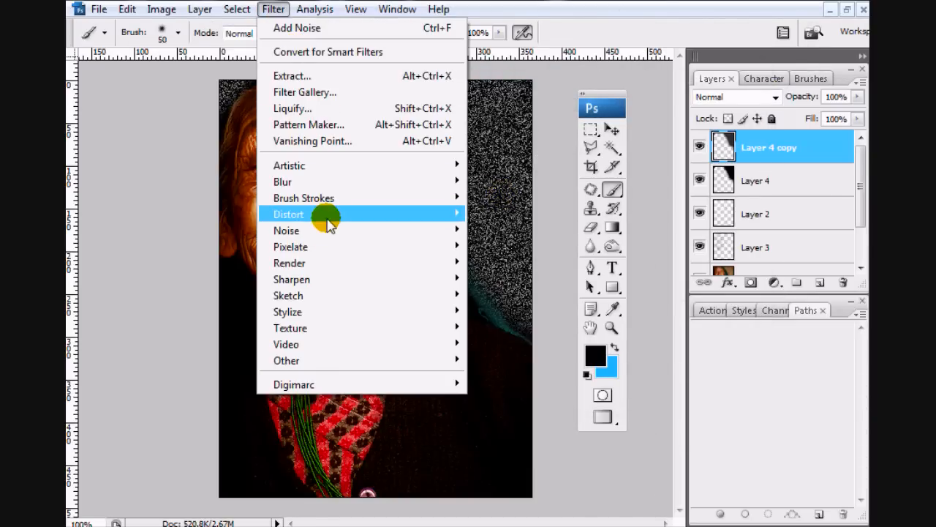
{"action": "mouse_move", "coordinate": [327, 182]}
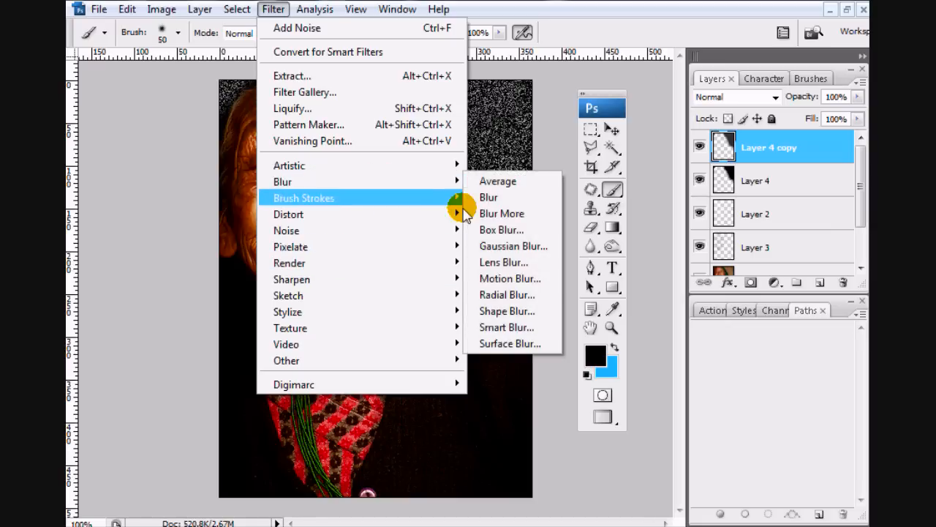
{"action": "left_click", "coordinate": [510, 276]}
{"action": "left_click_drag", "start_coordinate": [440, 313], "coordinate": [763, 4]}
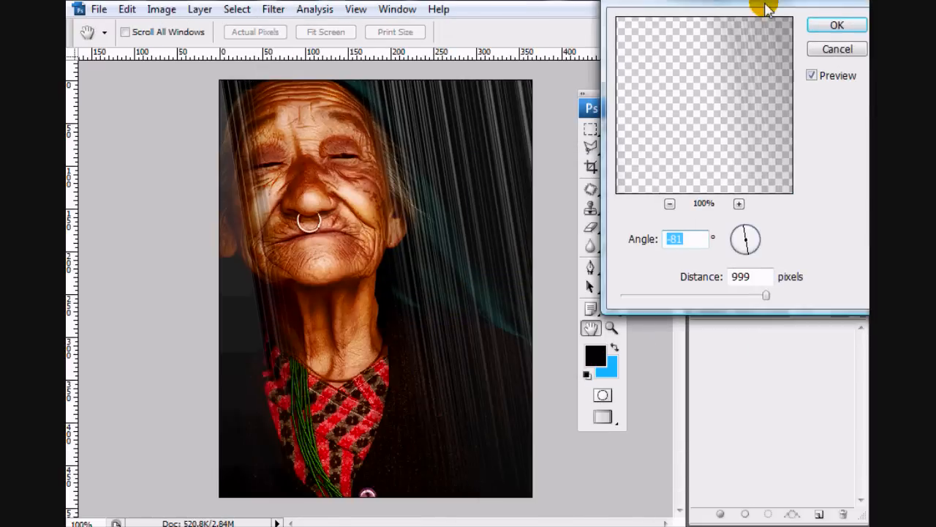
{"action": "mouse_move", "coordinate": [721, 247]}
{"action": "left_mouse_down"}
{"action": "mouse_move", "coordinate": [749, 252]}
{"action": "mouse_move", "coordinate": [696, 251]}
{"action": "mouse_move", "coordinate": [746, 246]}
{"action": "mouse_move", "coordinate": [732, 244]}
{"action": "mouse_move", "coordinate": [741, 262]}
{"action": "left_mouse_up"}
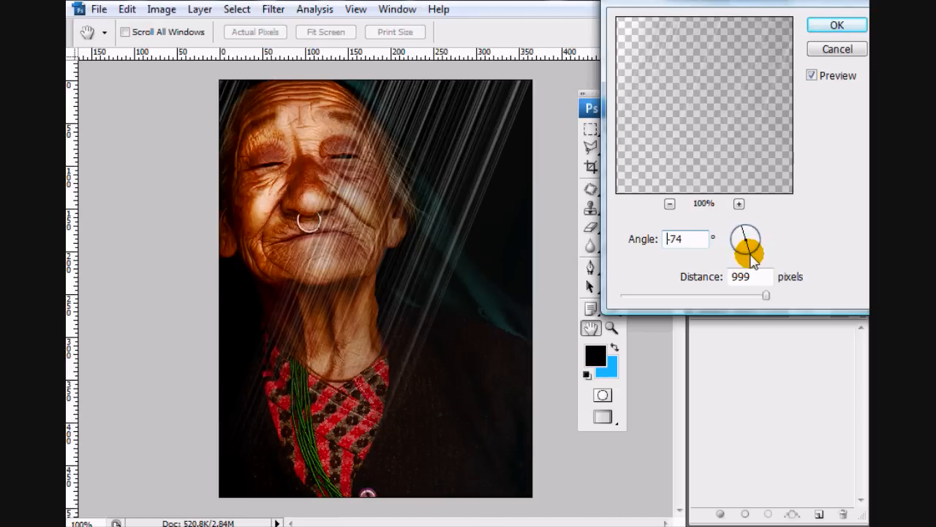
{"action": "left_click_drag", "start_coordinate": [750, 255], "coordinate": [752, 259]}
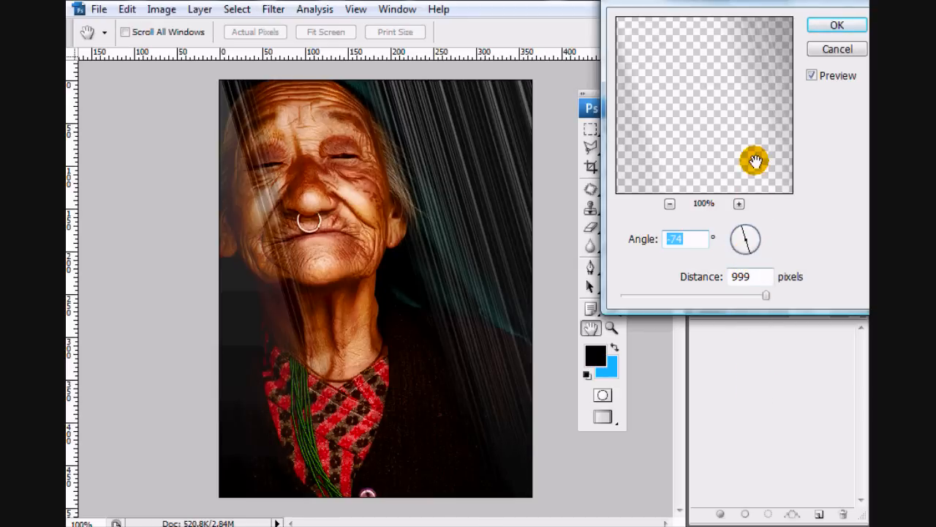
{"action": "left_click", "coordinate": [827, 28]}
Erase the blurred streaks over the woman and her headscarf with a 90 px eraser, and lower Layer 4 copy's opacity to 25%.
{"action": "key", "text": "b"}
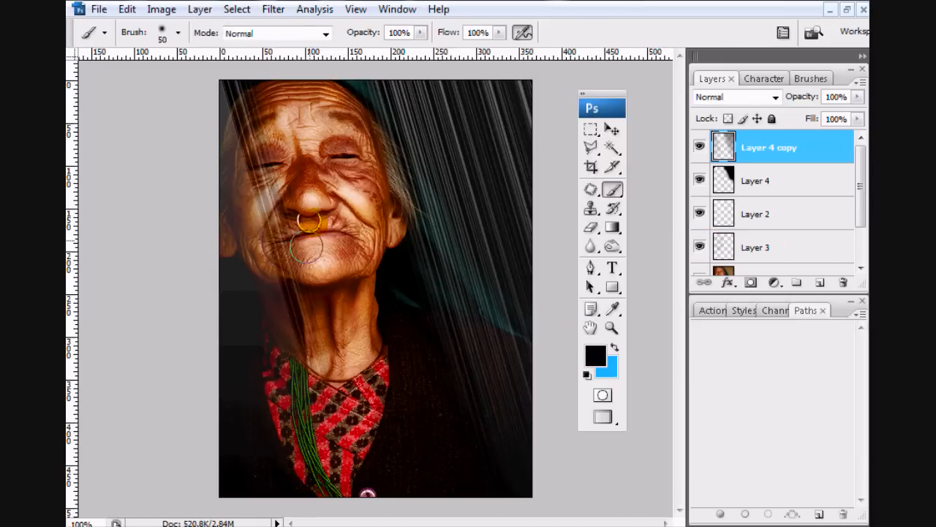
{"action": "left_click", "coordinate": [590, 227]}
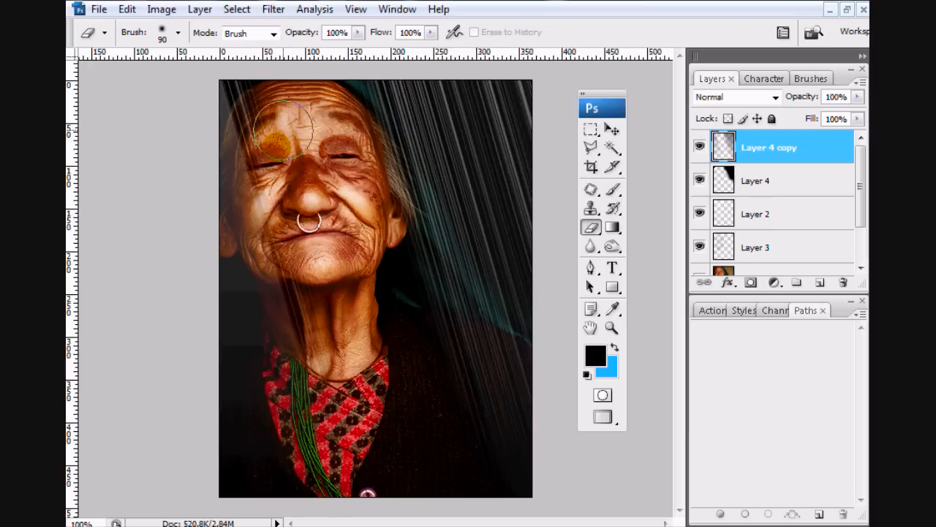
{"action": "mouse_move", "coordinate": [284, 130]}
{"action": "left_mouse_down"}
{"action": "mouse_move", "coordinate": [278, 101]}
{"action": "mouse_move", "coordinate": [272, 128]}
{"action": "left_mouse_up"}
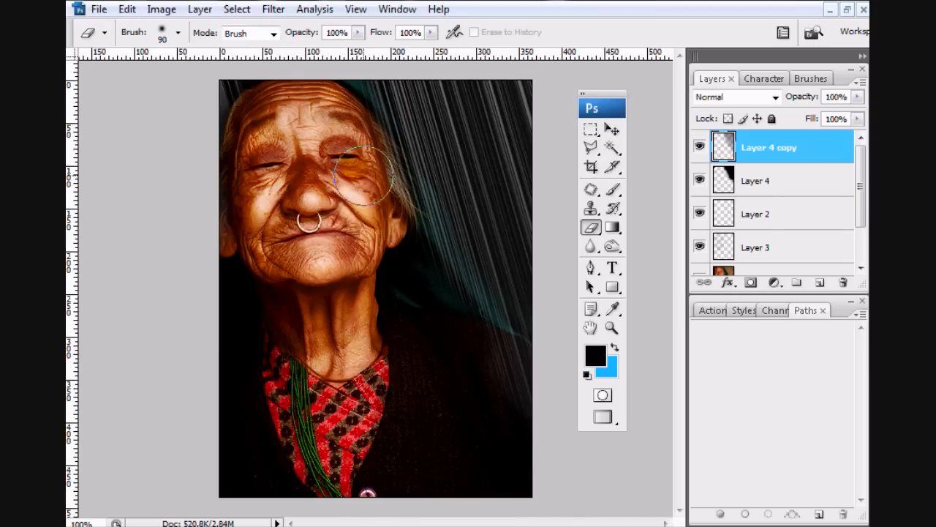
{"action": "mouse_move", "coordinate": [418, 250]}
{"action": "left_mouse_down"}
{"action": "mouse_move", "coordinate": [436, 276]}
{"action": "mouse_move", "coordinate": [415, 234]}
{"action": "mouse_move", "coordinate": [463, 325]}
{"action": "mouse_move", "coordinate": [487, 366]}
{"action": "left_mouse_up"}
{"action": "left_click_drag", "start_coordinate": [438, 281], "coordinate": [468, 319]}
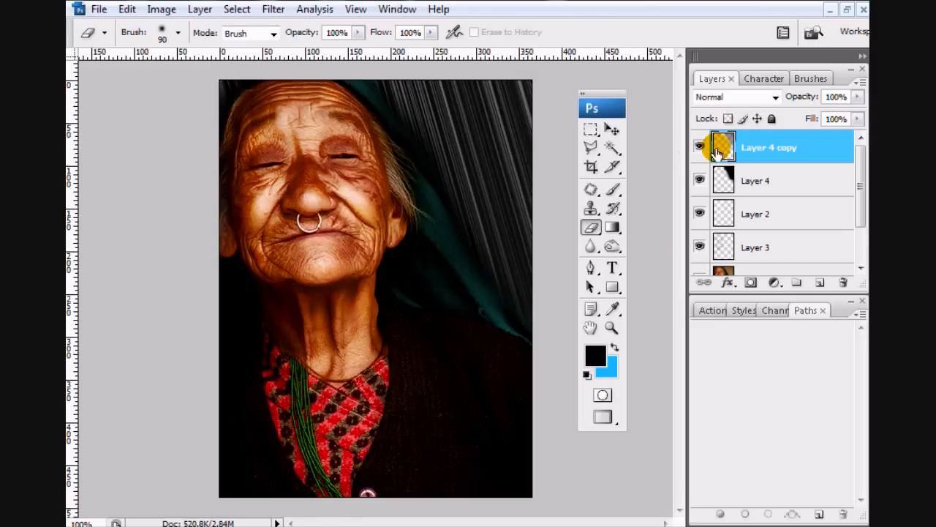
{"action": "mouse_move", "coordinate": [786, 95]}
{"action": "left_mouse_down"}
{"action": "mouse_move", "coordinate": [777, 117]}
{"action": "mouse_move", "coordinate": [746, 135]}
{"action": "left_mouse_up"}
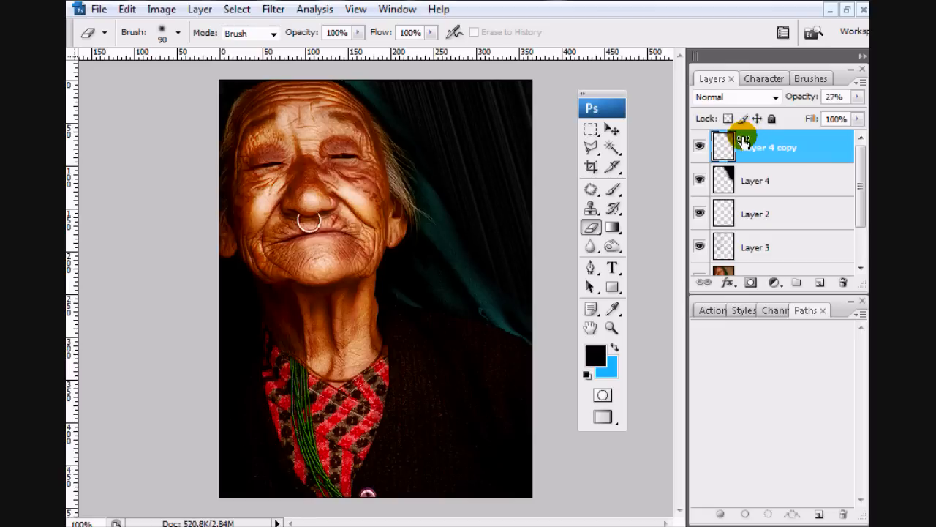
{"action": "left_click_drag", "start_coordinate": [744, 144], "coordinate": [741, 150]}
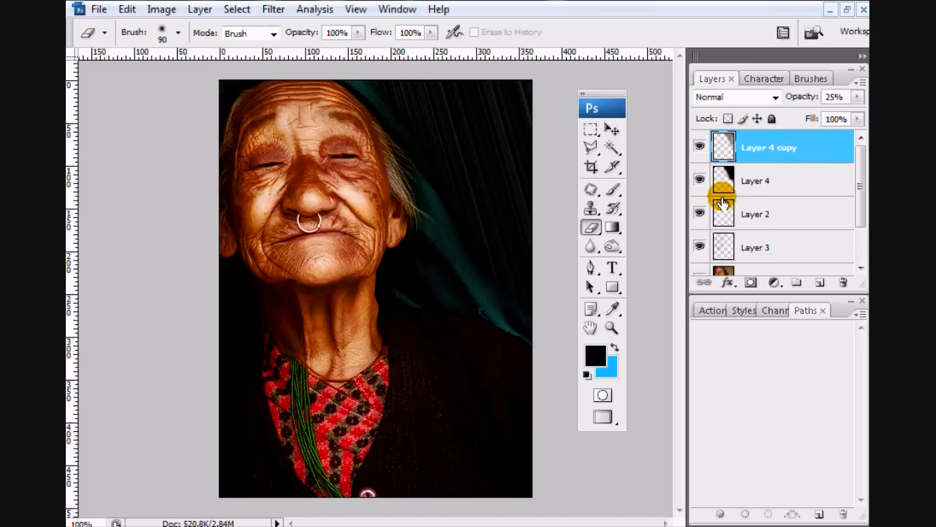
Inspect the portrait at different zoom levels and compare before and after by hiding and showing Layers 3, 2, 4 and 4 copy.
{"action": "left_click", "coordinate": [610, 329]}
{"action": "left_click", "coordinate": [335, 283], "text": "alt"}
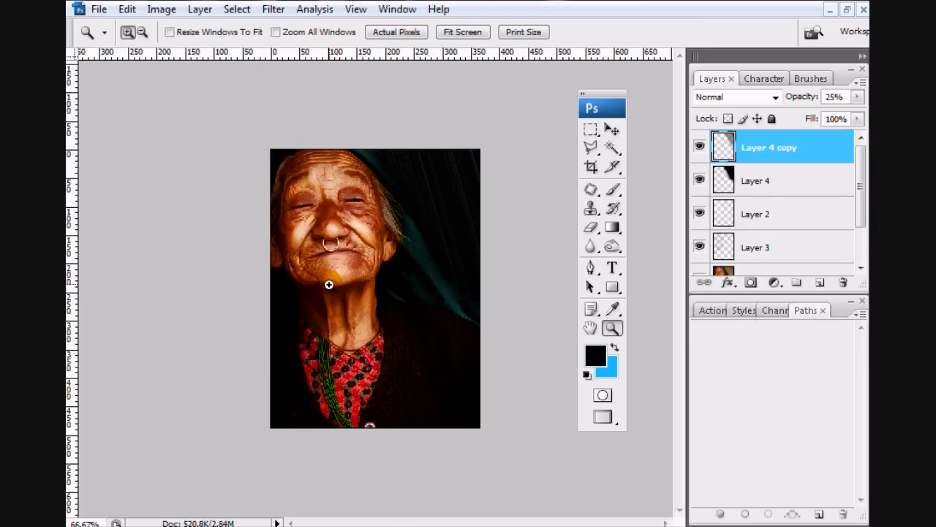
{"action": "left_click", "coordinate": [329, 284]}
{"action": "left_click", "coordinate": [329, 284]}
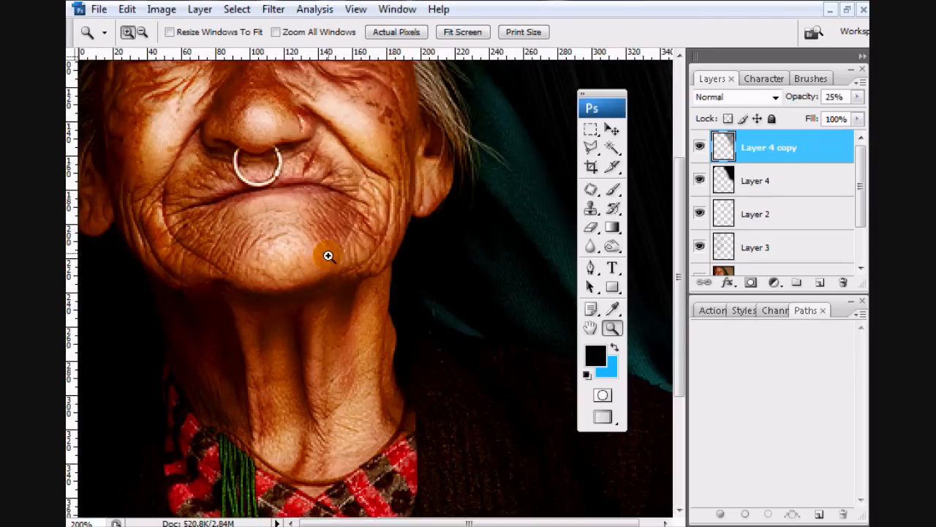
{"action": "left_click", "coordinate": [324, 256], "text": "alt"}
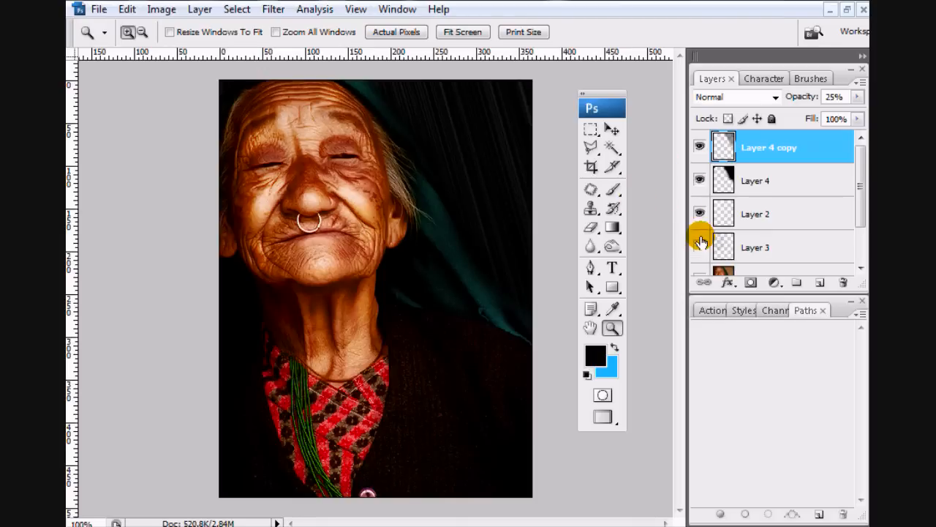
{"action": "left_click_drag", "start_coordinate": [700, 245], "coordinate": [704, 146]}
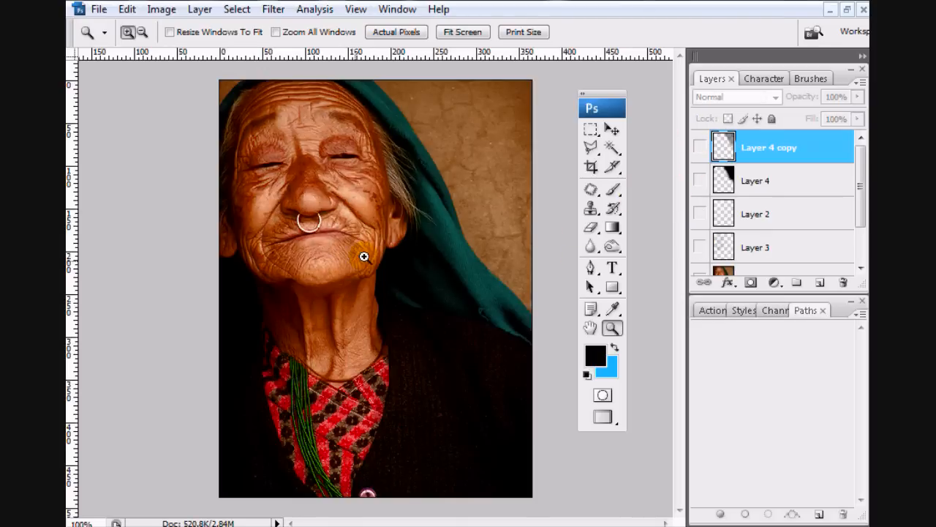
{"action": "left_click_drag", "start_coordinate": [702, 251], "coordinate": [704, 143]}
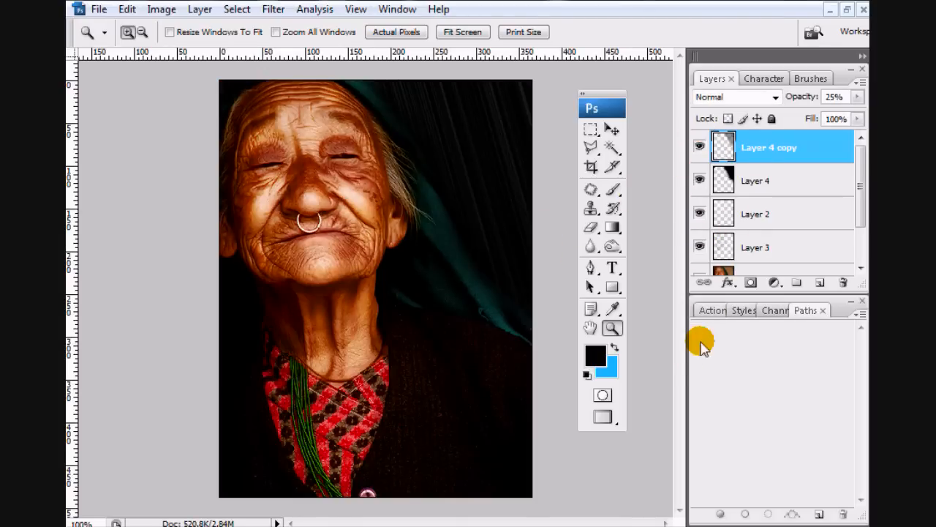